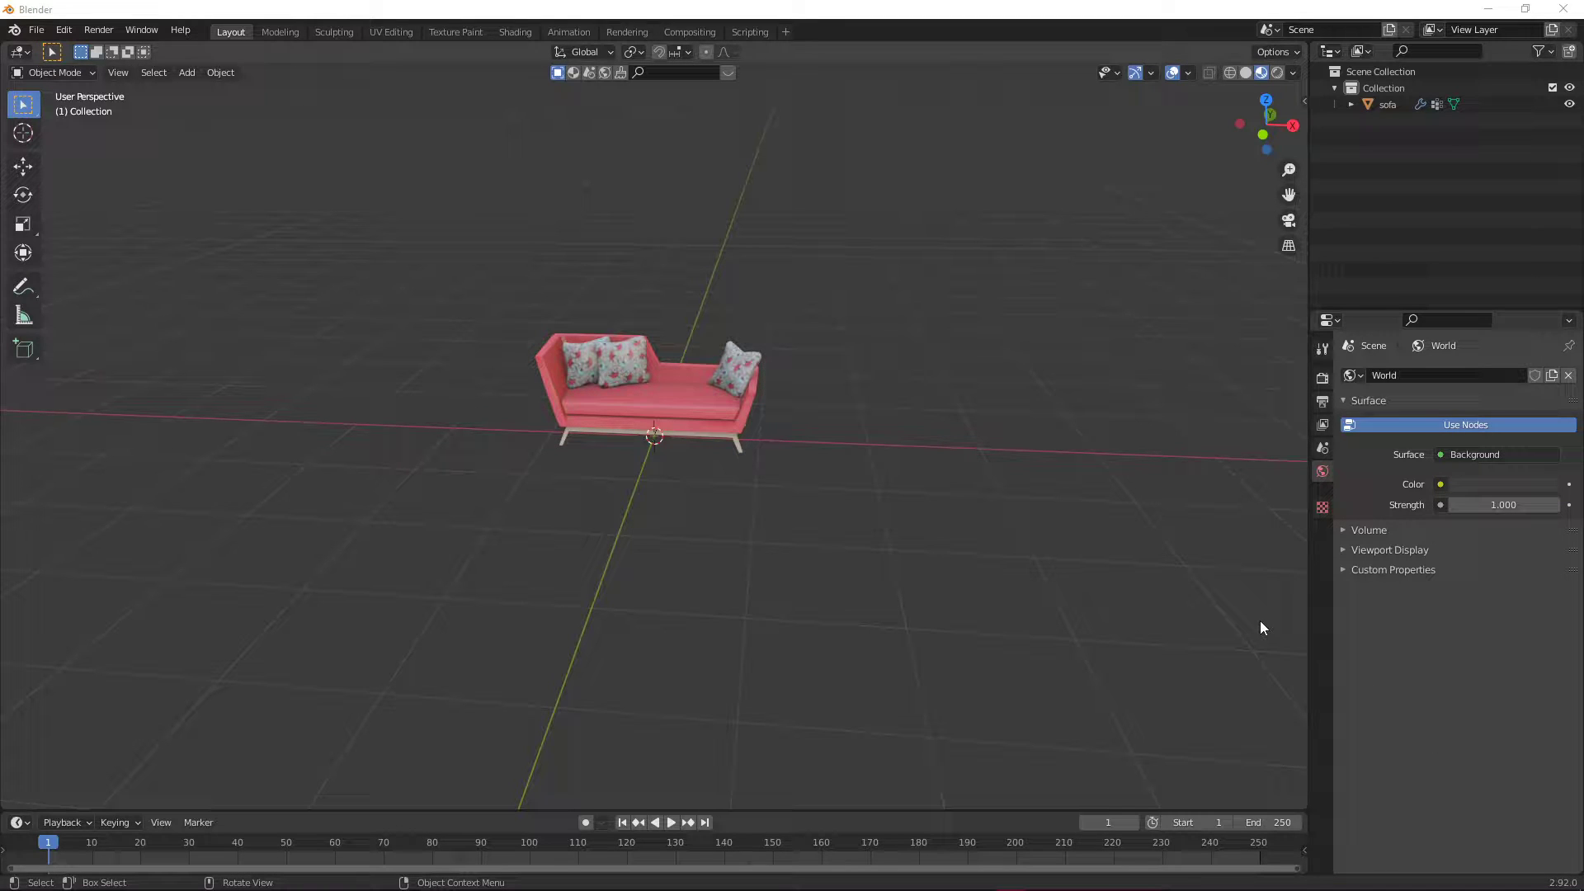
Step: Orbit and zoom the view to frame the pink sofa from the front
middle_drag(977, 478, 872, 470)
scroll(850, 561, down, 2)
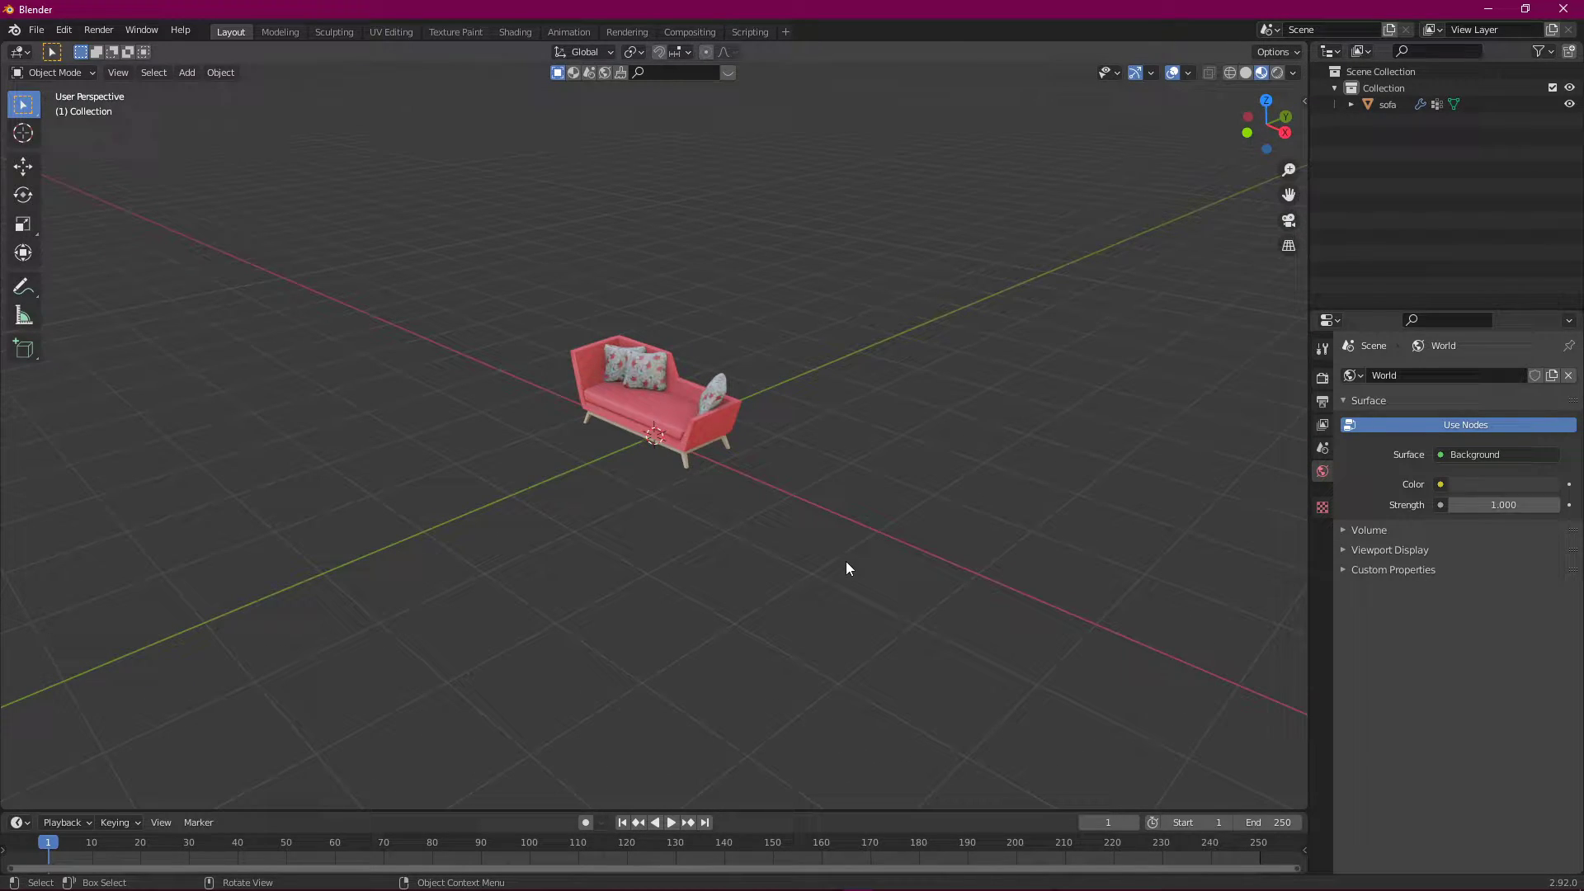
scroll(855, 569, down, 2)
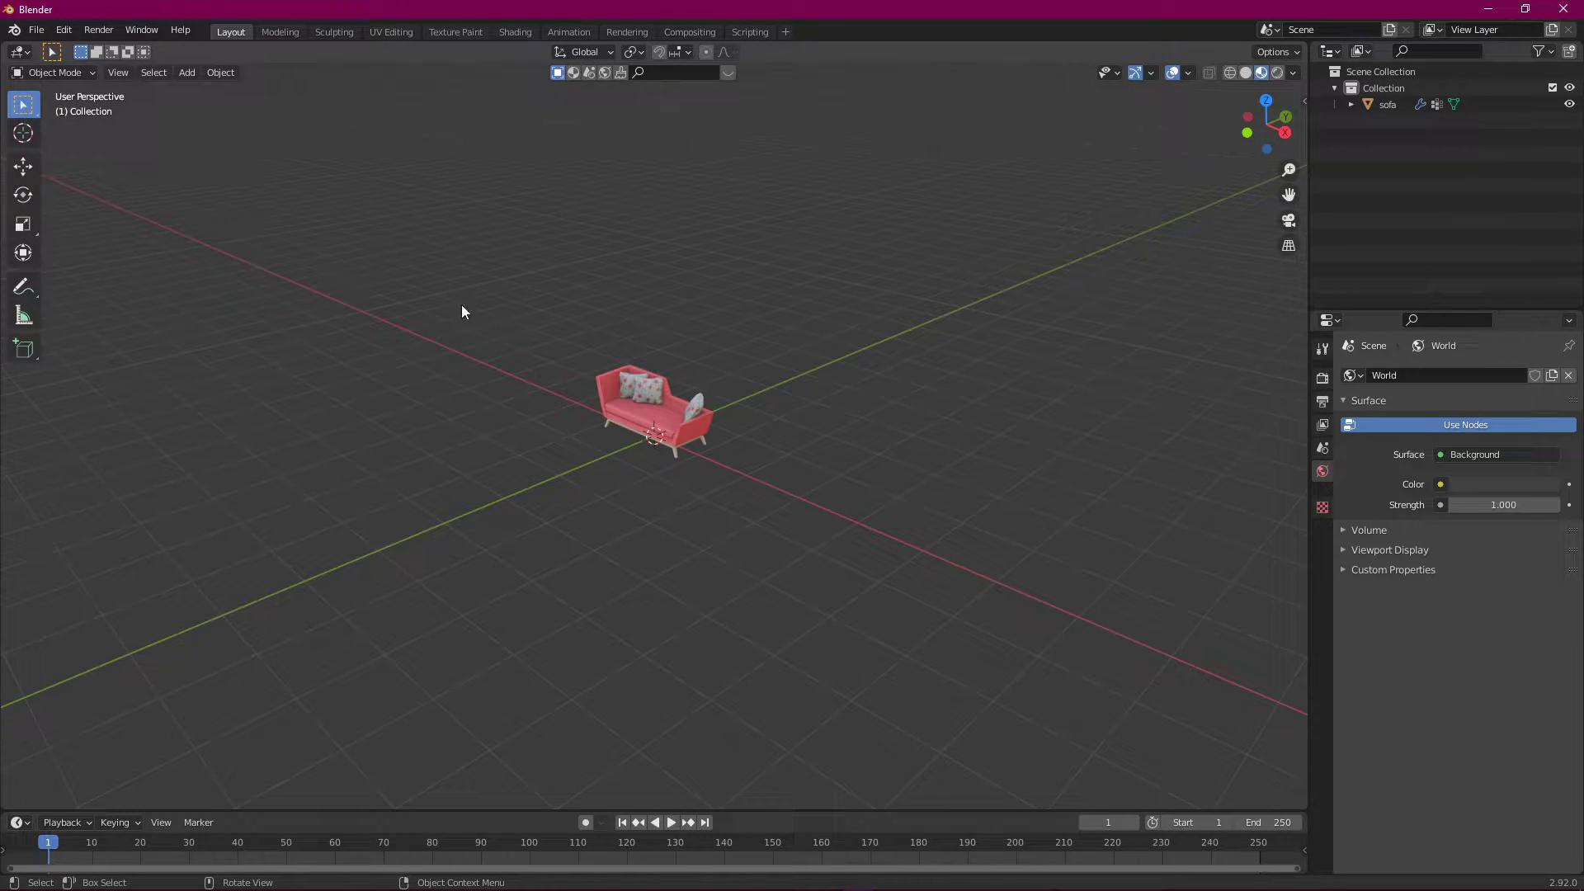
middle_drag(729, 317, 897, 360)
scroll(860, 339, up, 3)
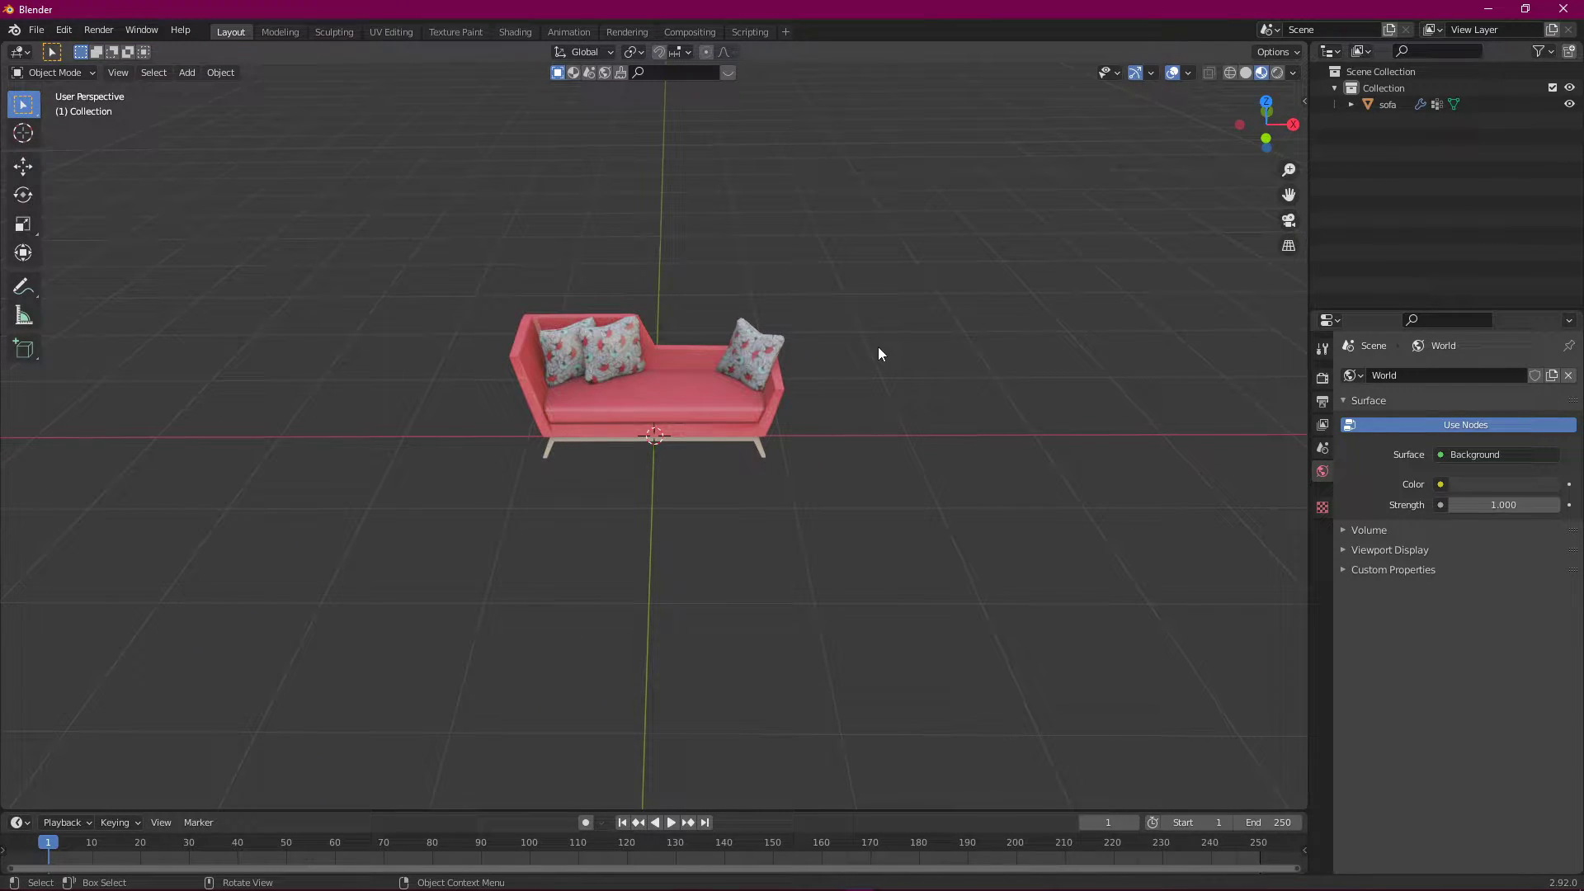
scroll(879, 354, down, 1)
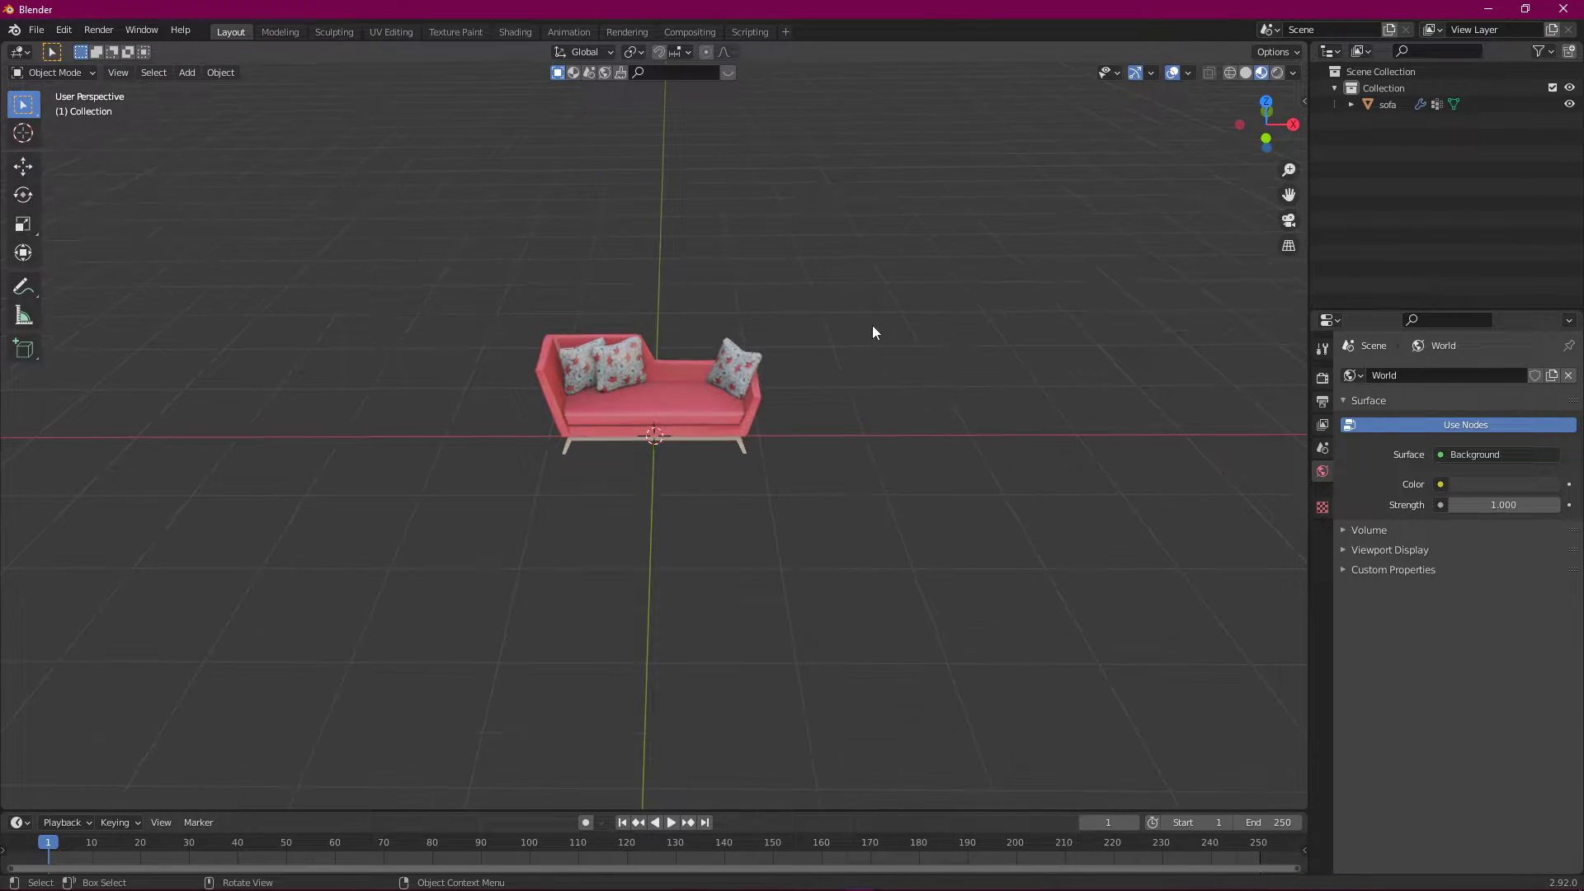
Step: Add a Plane mesh from Add > Mesh as the floor under the sofa
click(189, 74)
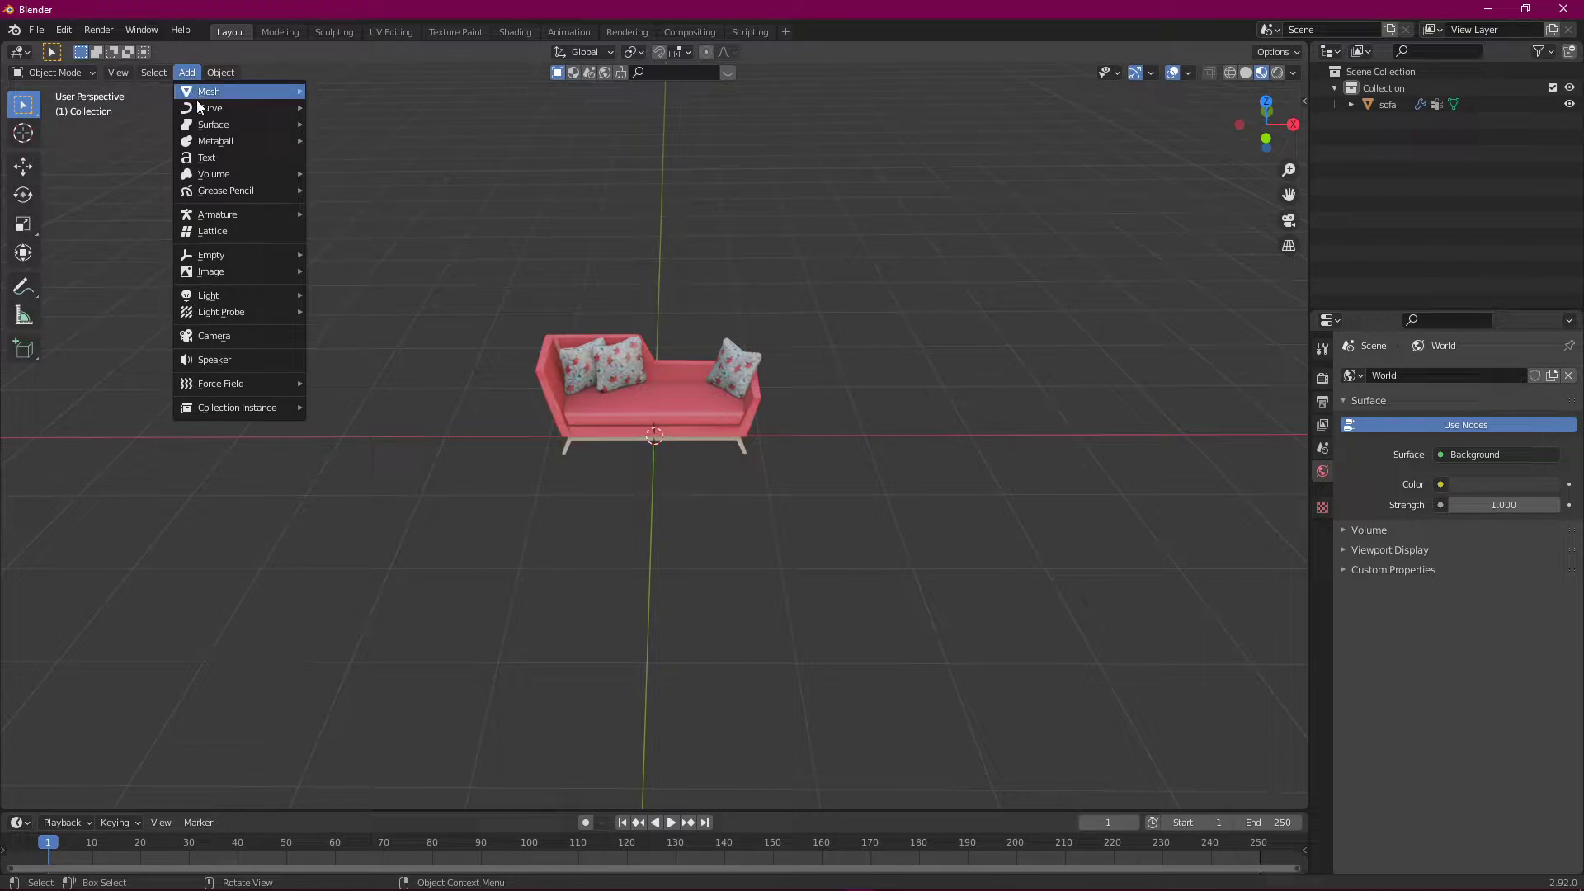
mouse_move(221, 96)
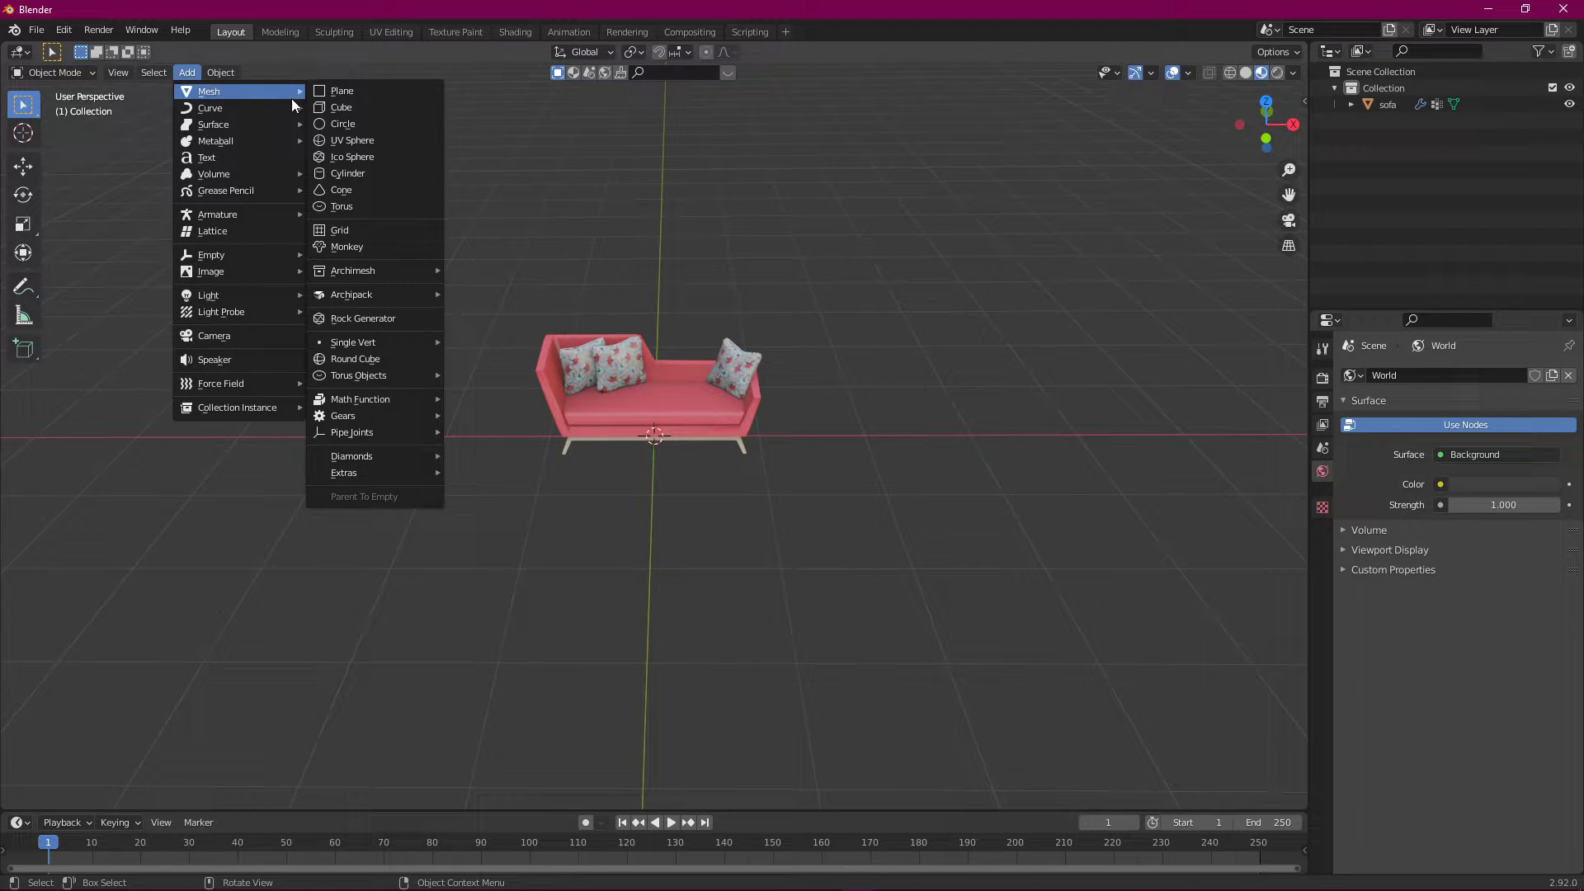
click(394, 92)
middle_drag(396, 96, 792, 471)
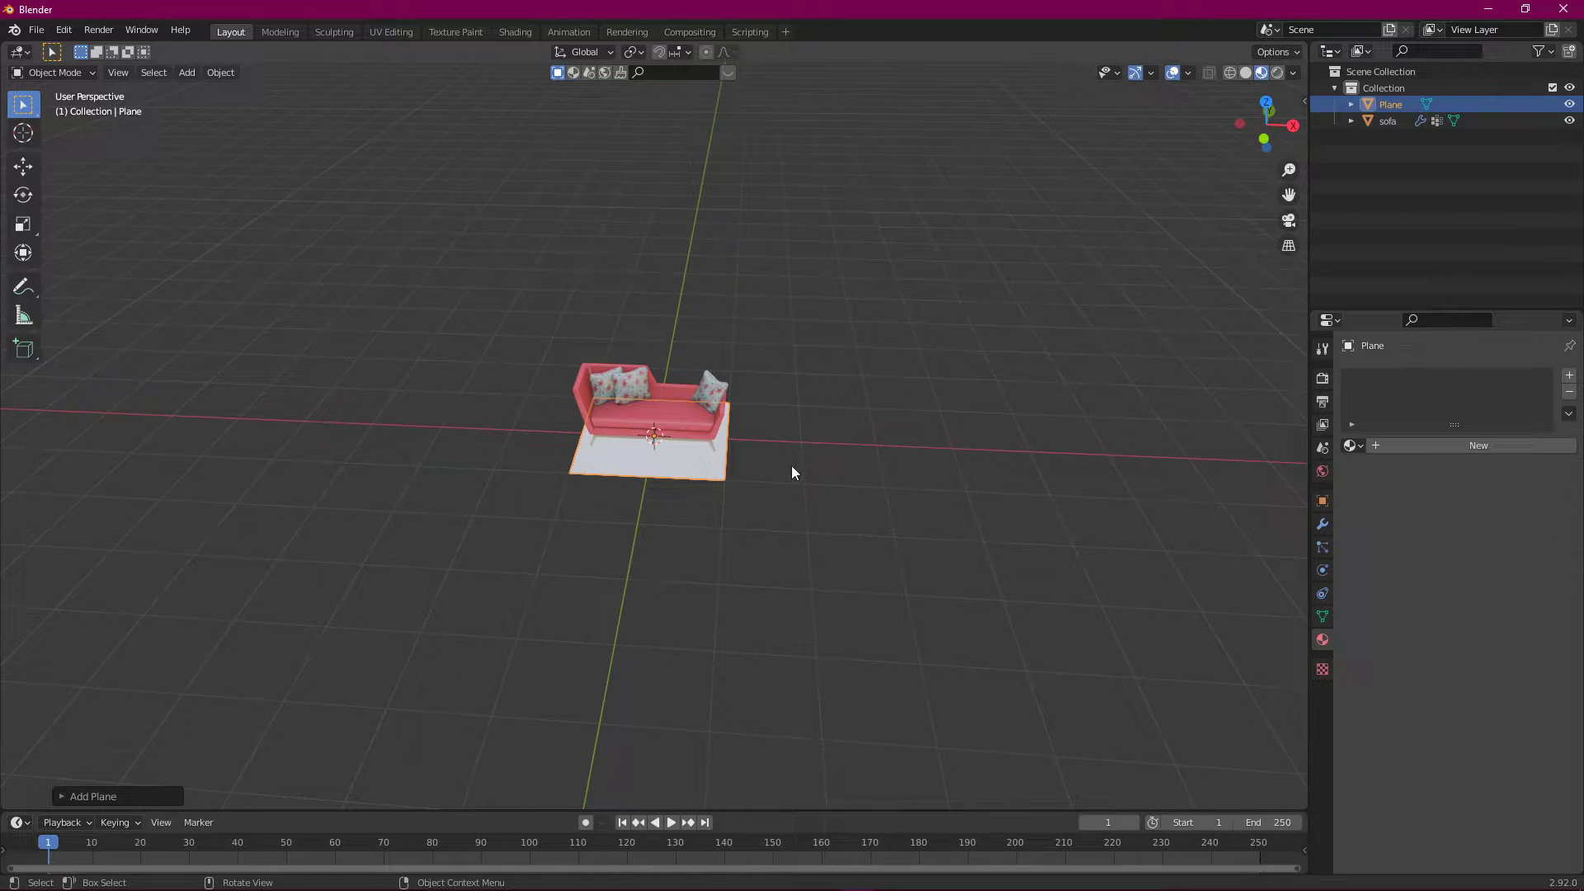
scroll(792, 472, up, 1)
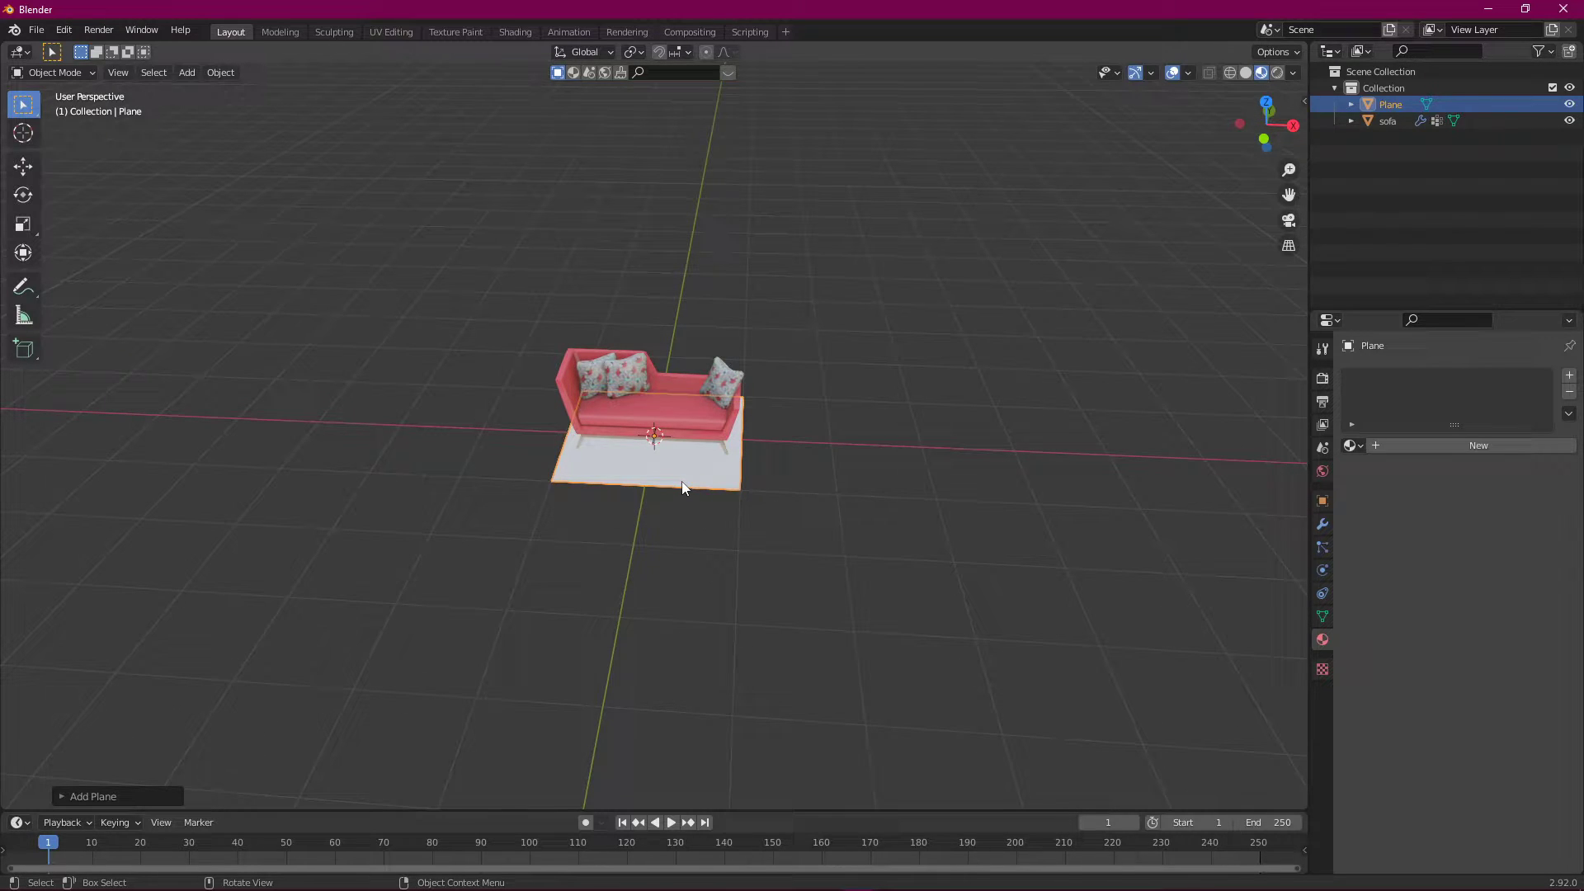
scroll(735, 483, down, 1)
scroll(804, 508, up, 1)
scroll(826, 520, down, 1)
Step: Scale the floor plane up about 3.9 times
click(818, 528)
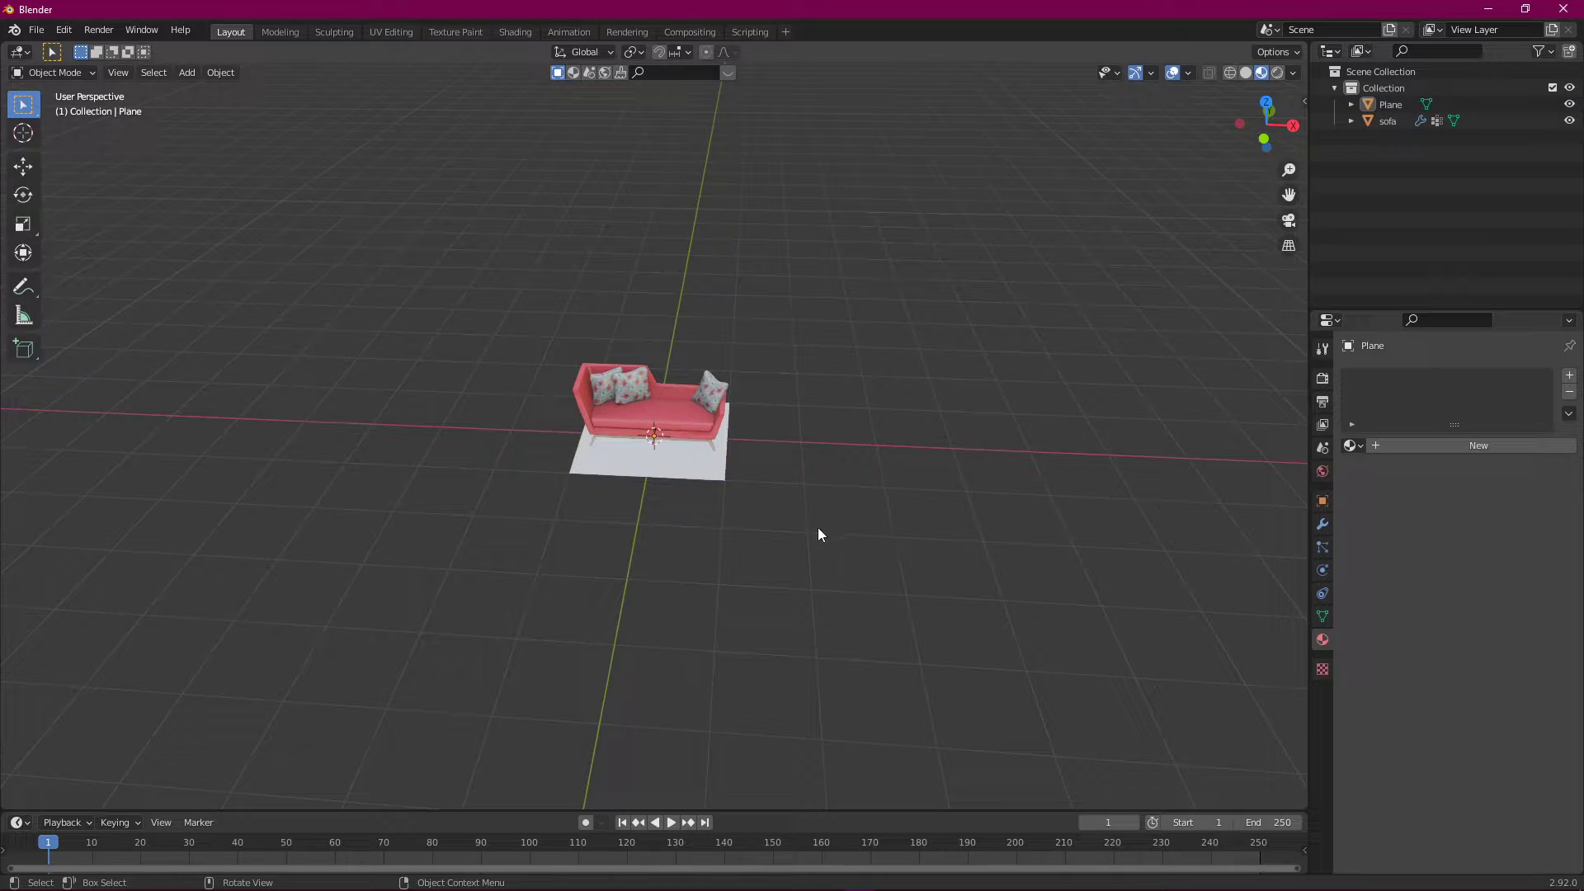
click(678, 474)
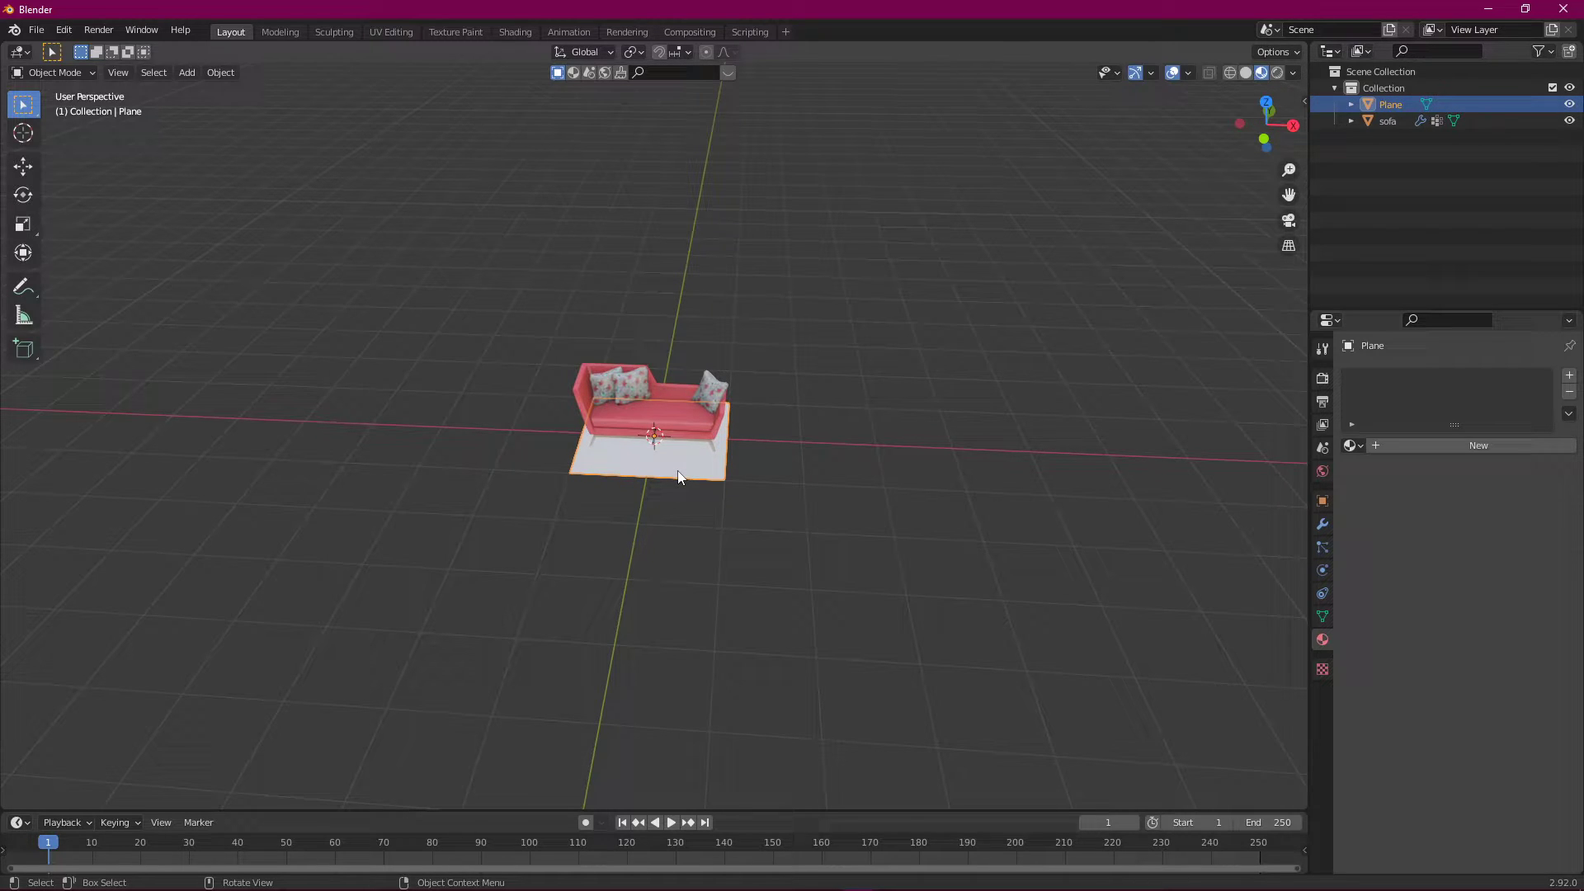
key(s)
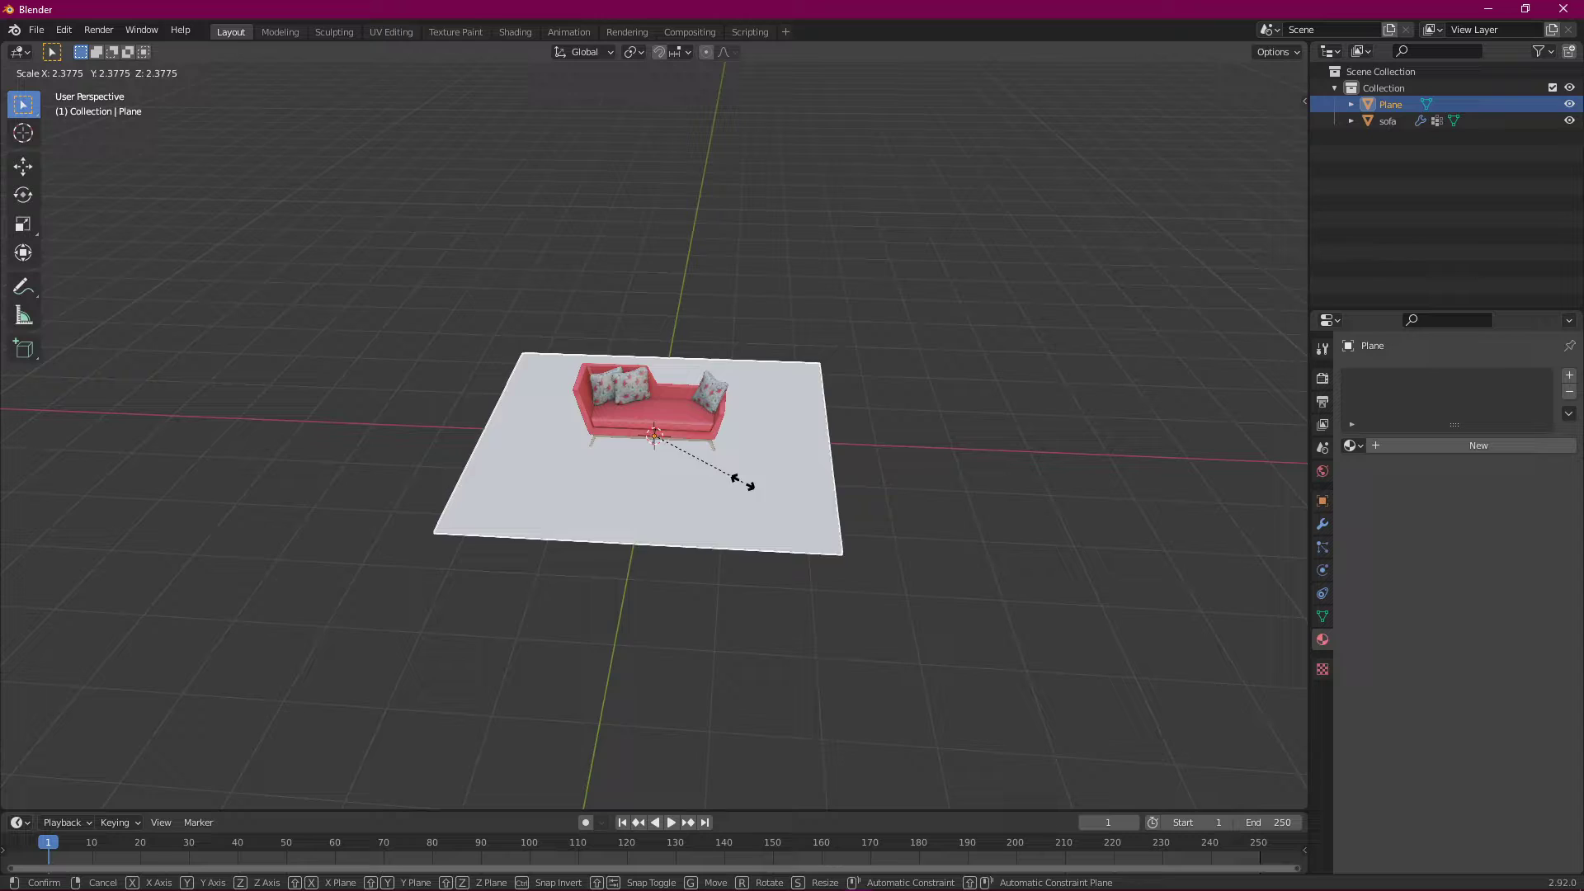
click(803, 508)
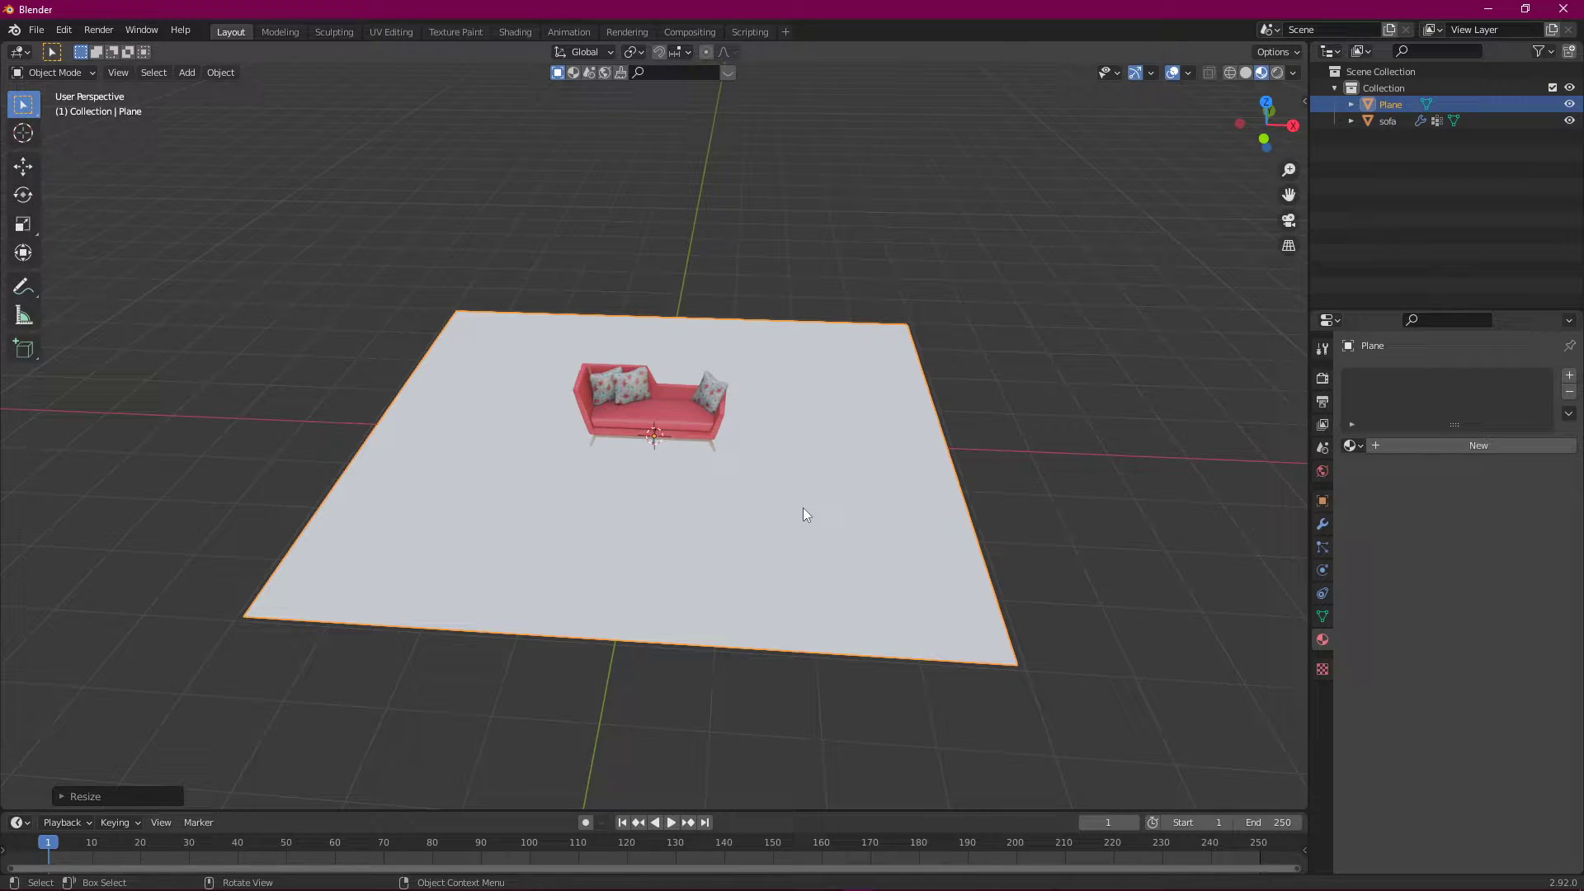
Step: Move the floor plane -2.391 m along Y so the sofa sits near its back edge
key(g)
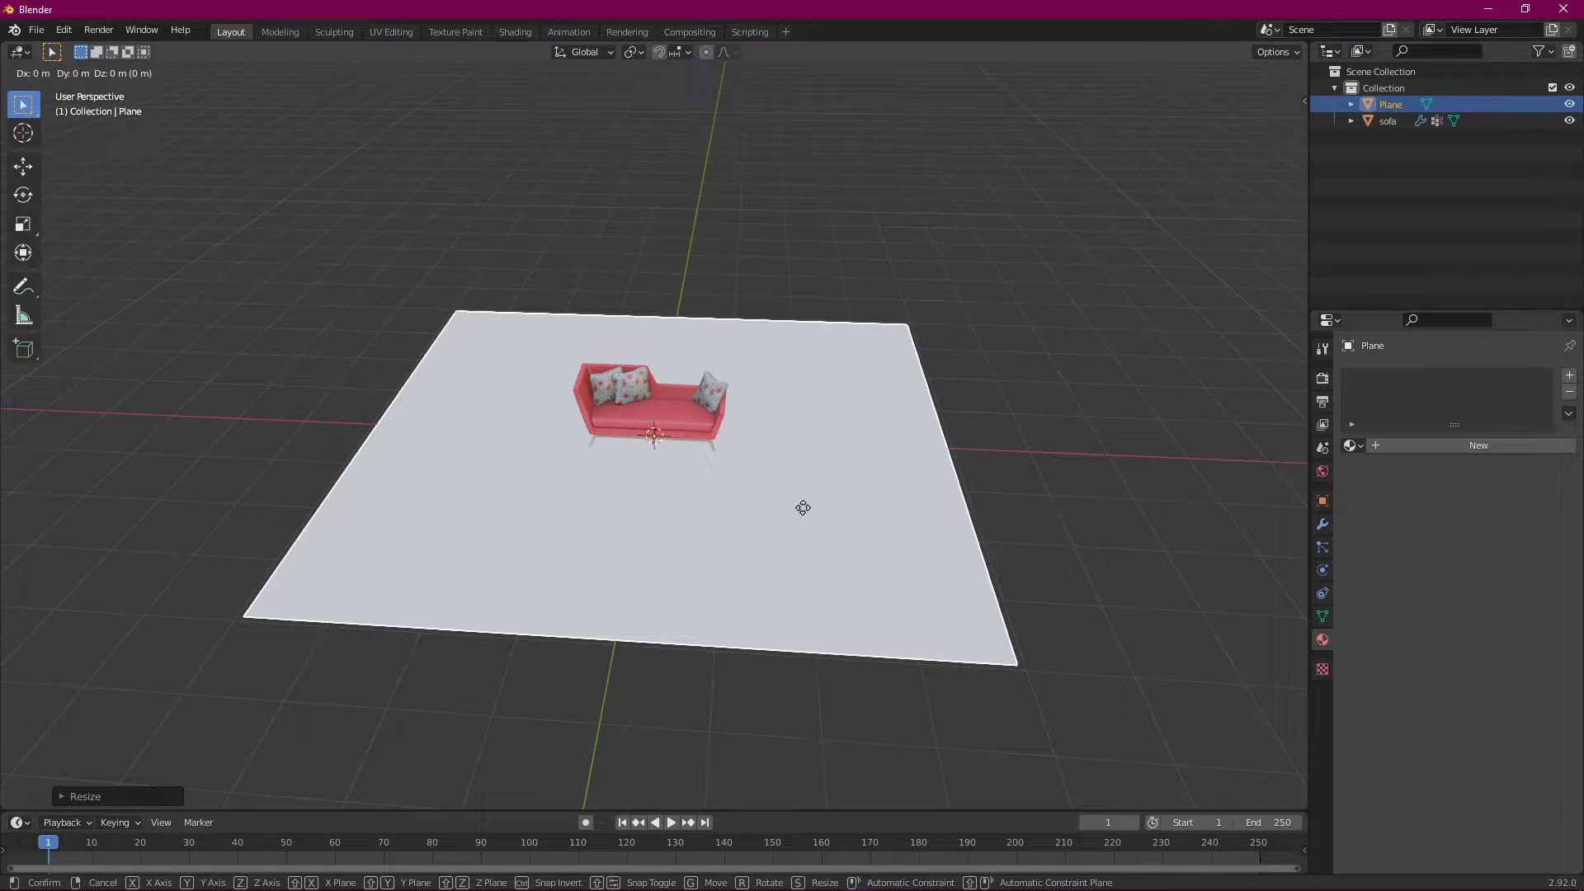
key(y)
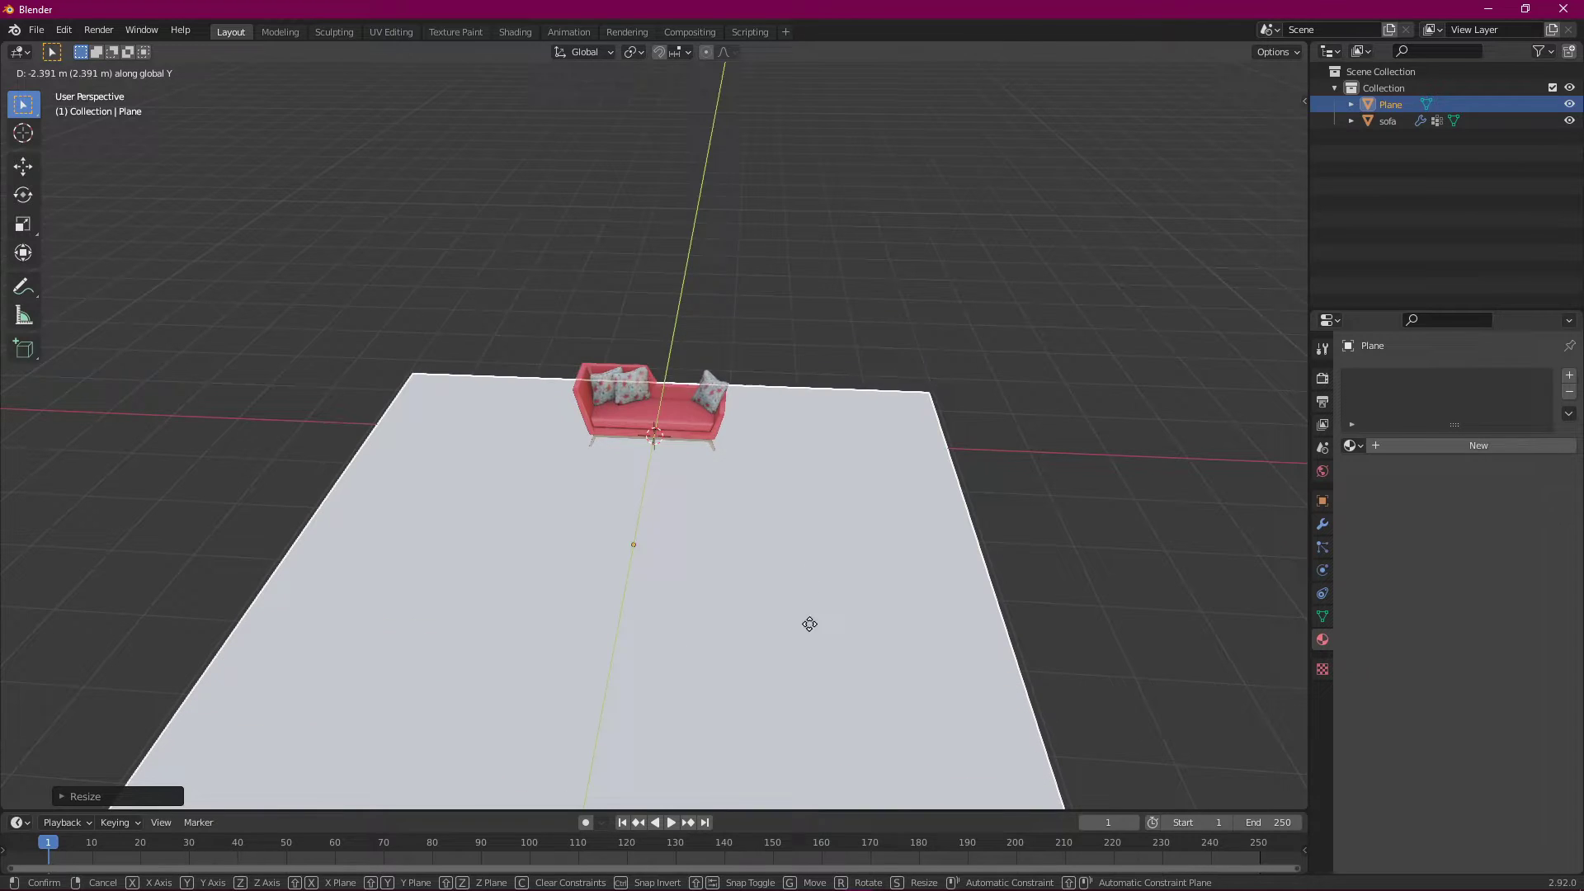
click(812, 625)
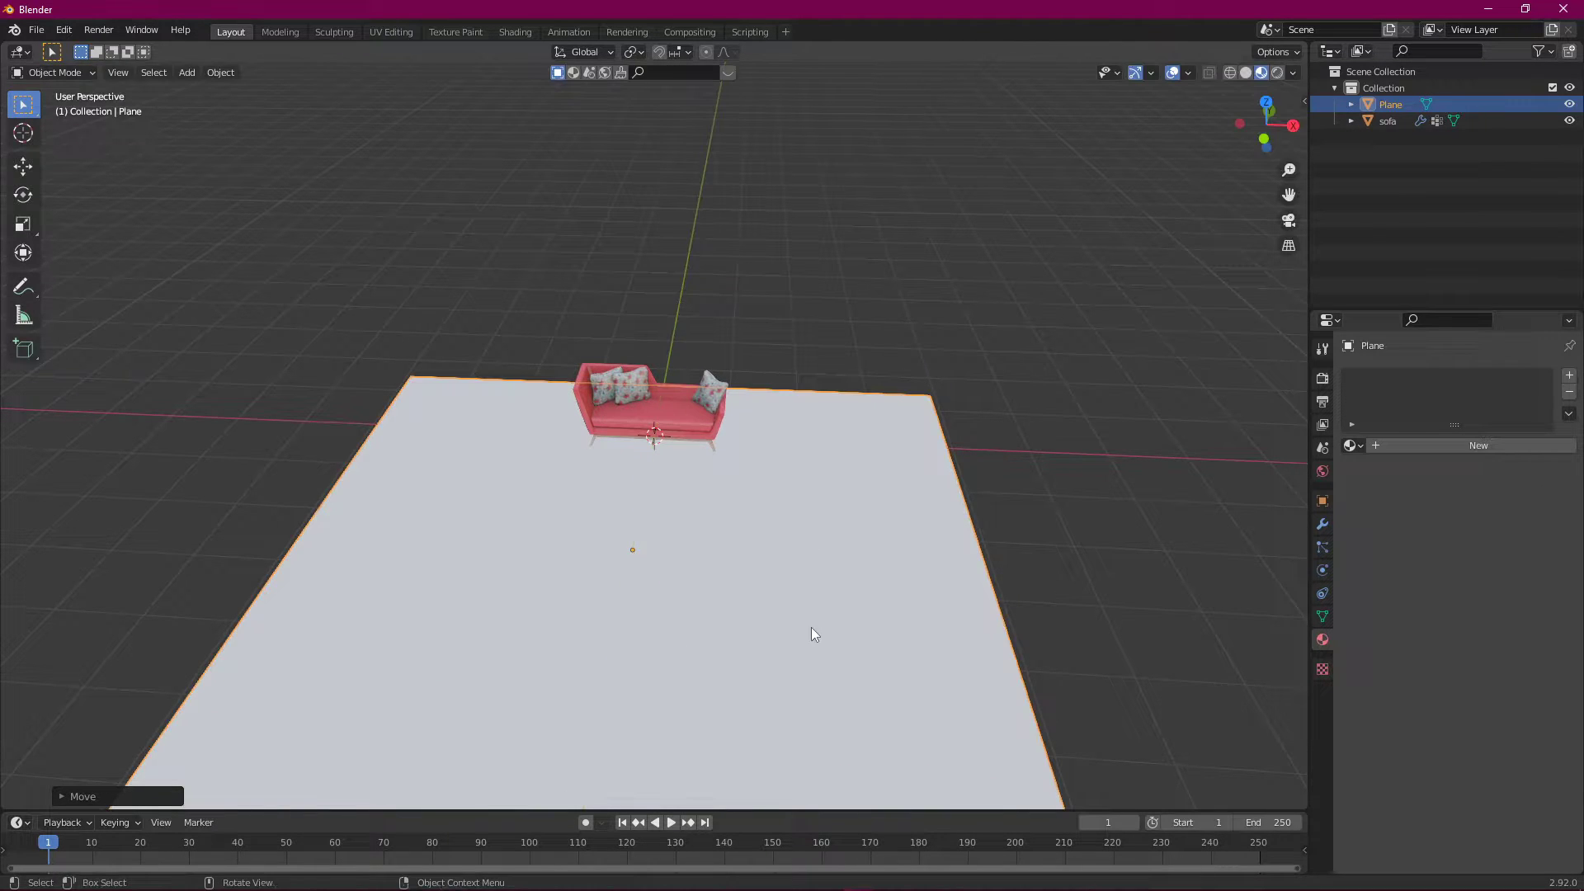
click(1131, 596)
middle_drag(1131, 596, 1099, 587)
Step: Copy and paste the floor plane to create Plane.001
scroll(952, 506, up, 3)
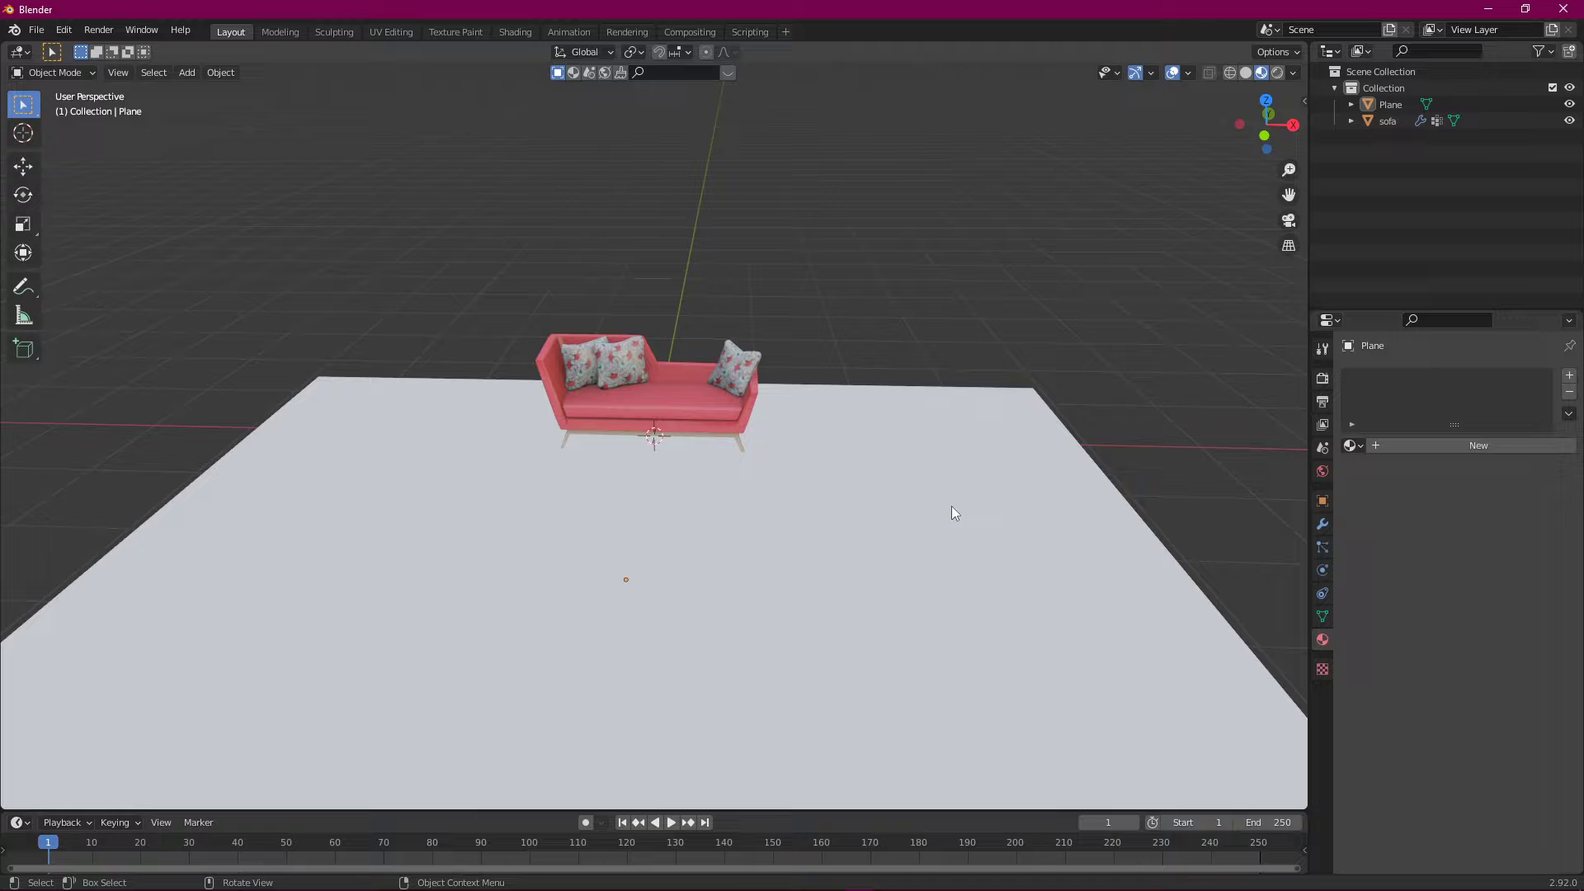
middle_drag(913, 330, 901, 466)
scroll(1072, 458, up, 1)
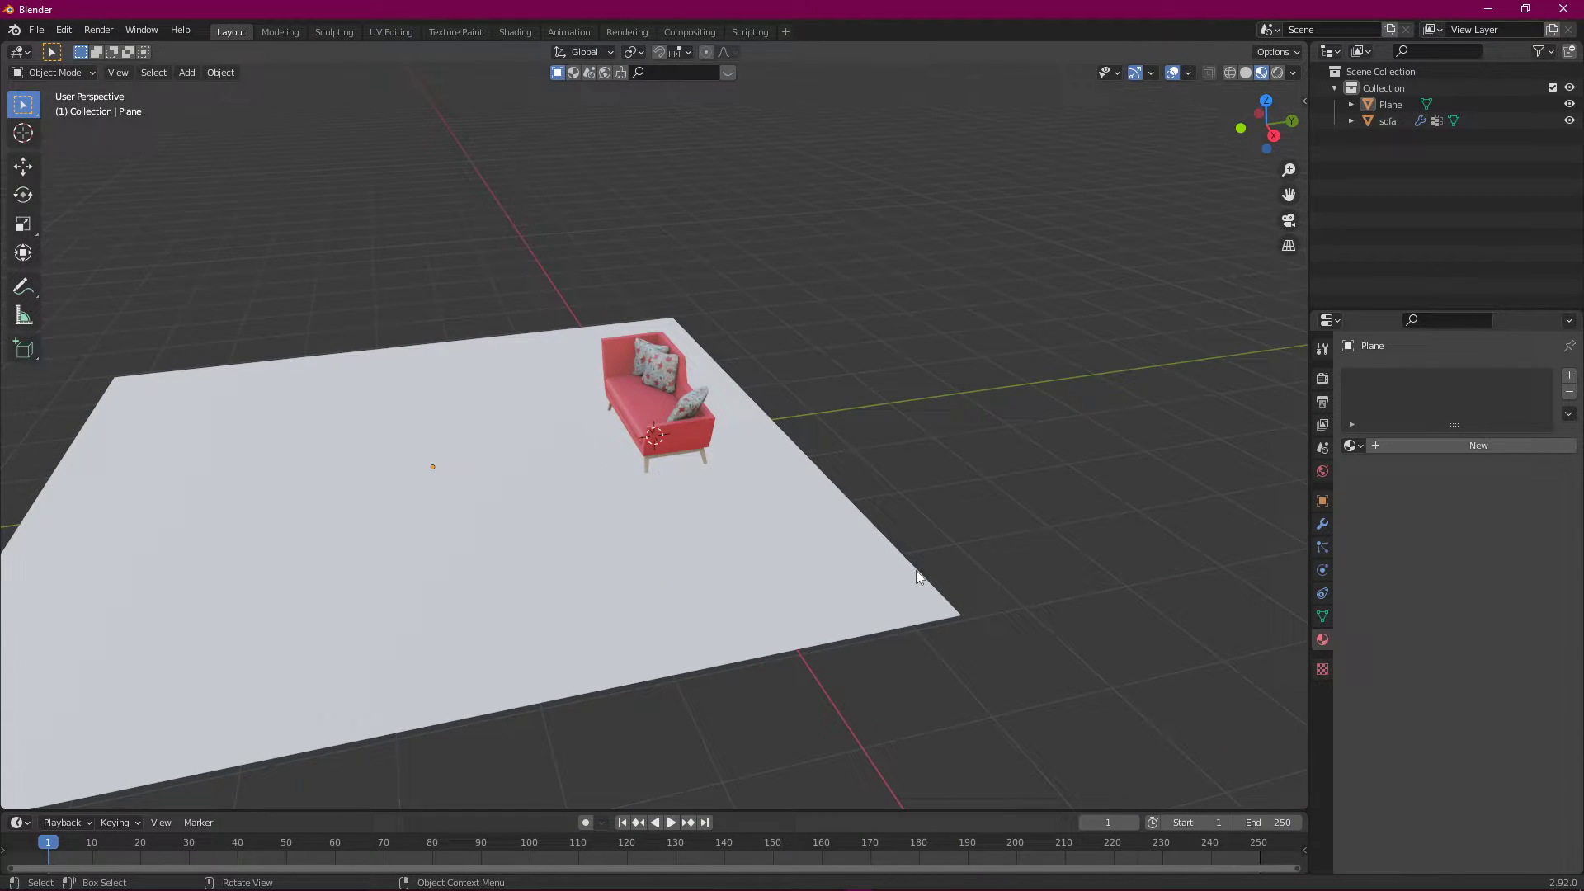
click(550, 532)
key(ctrl+c)
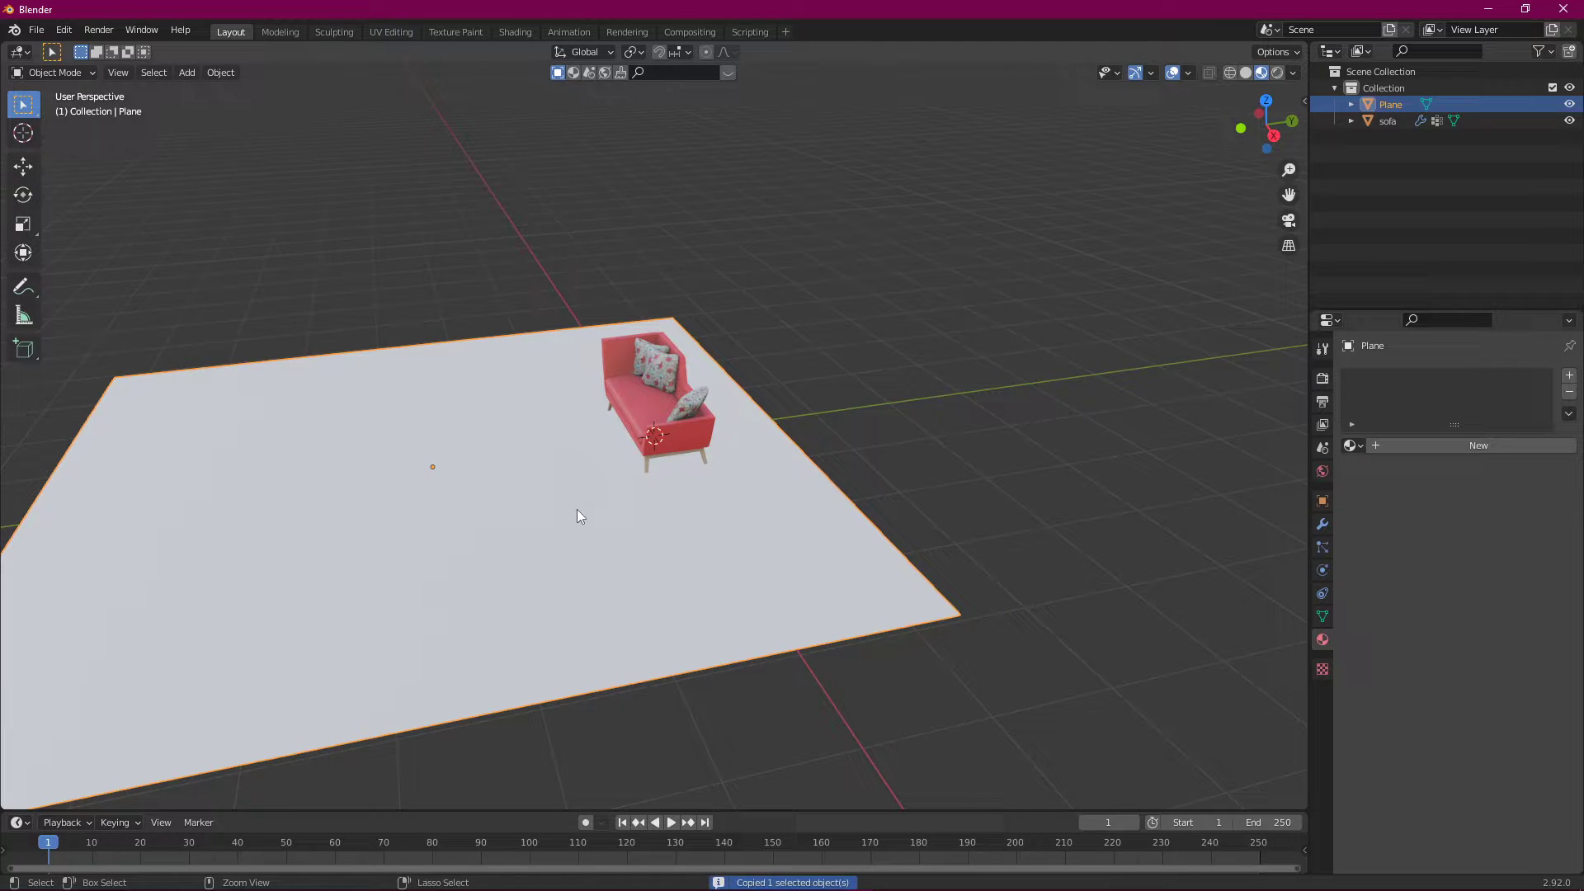
key(ctrl+v)
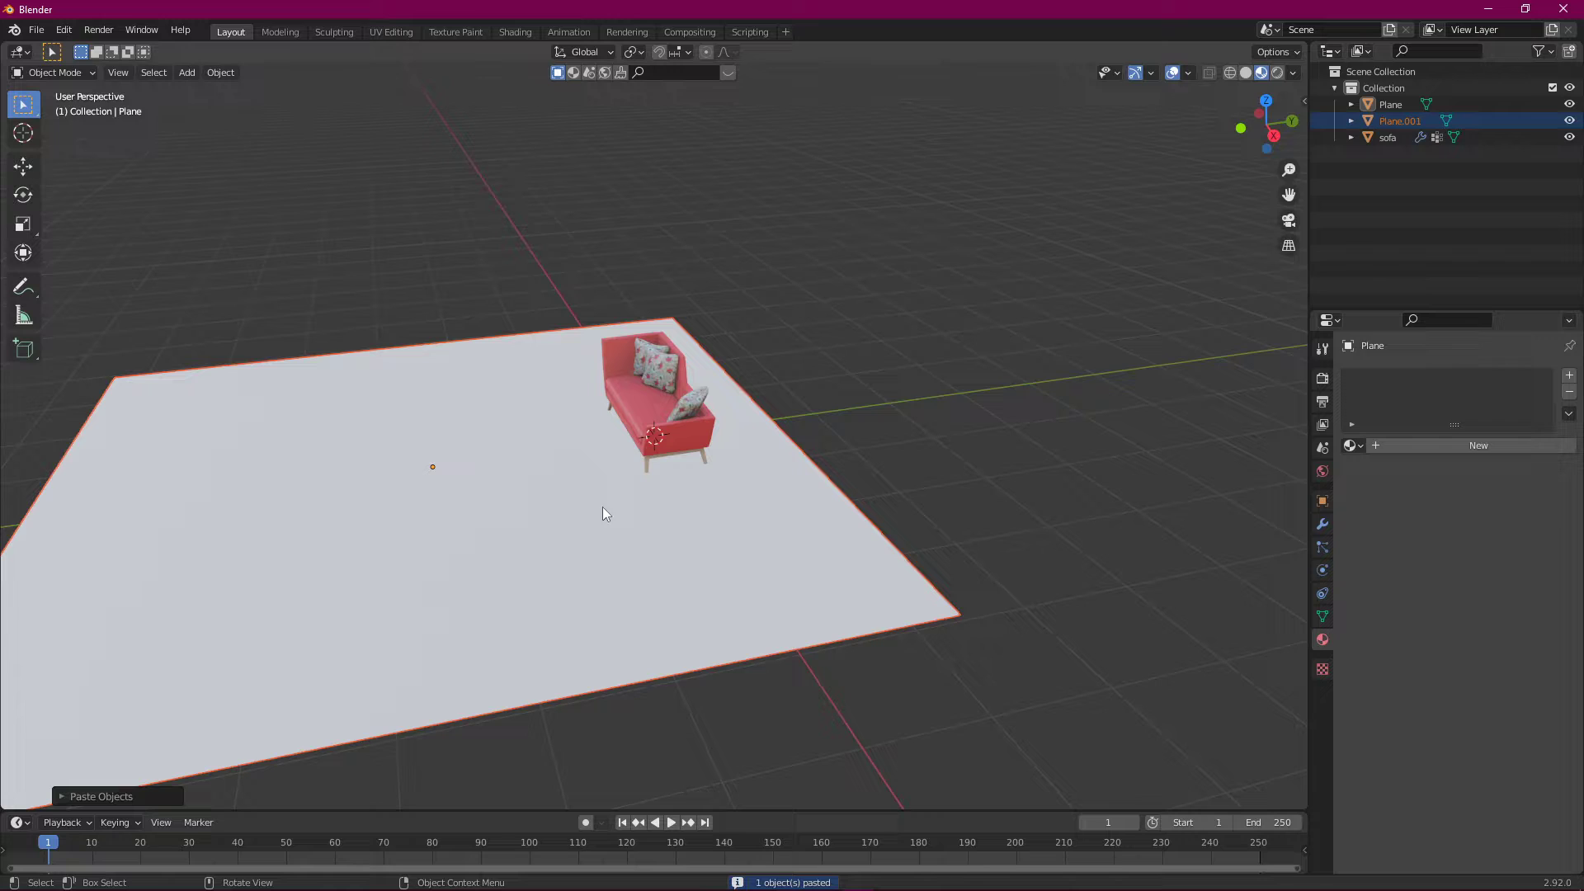
Step: Rotate the copied plane 90° on X so it stands upright
click(1321, 524)
click(1325, 548)
click(1322, 570)
click(1321, 501)
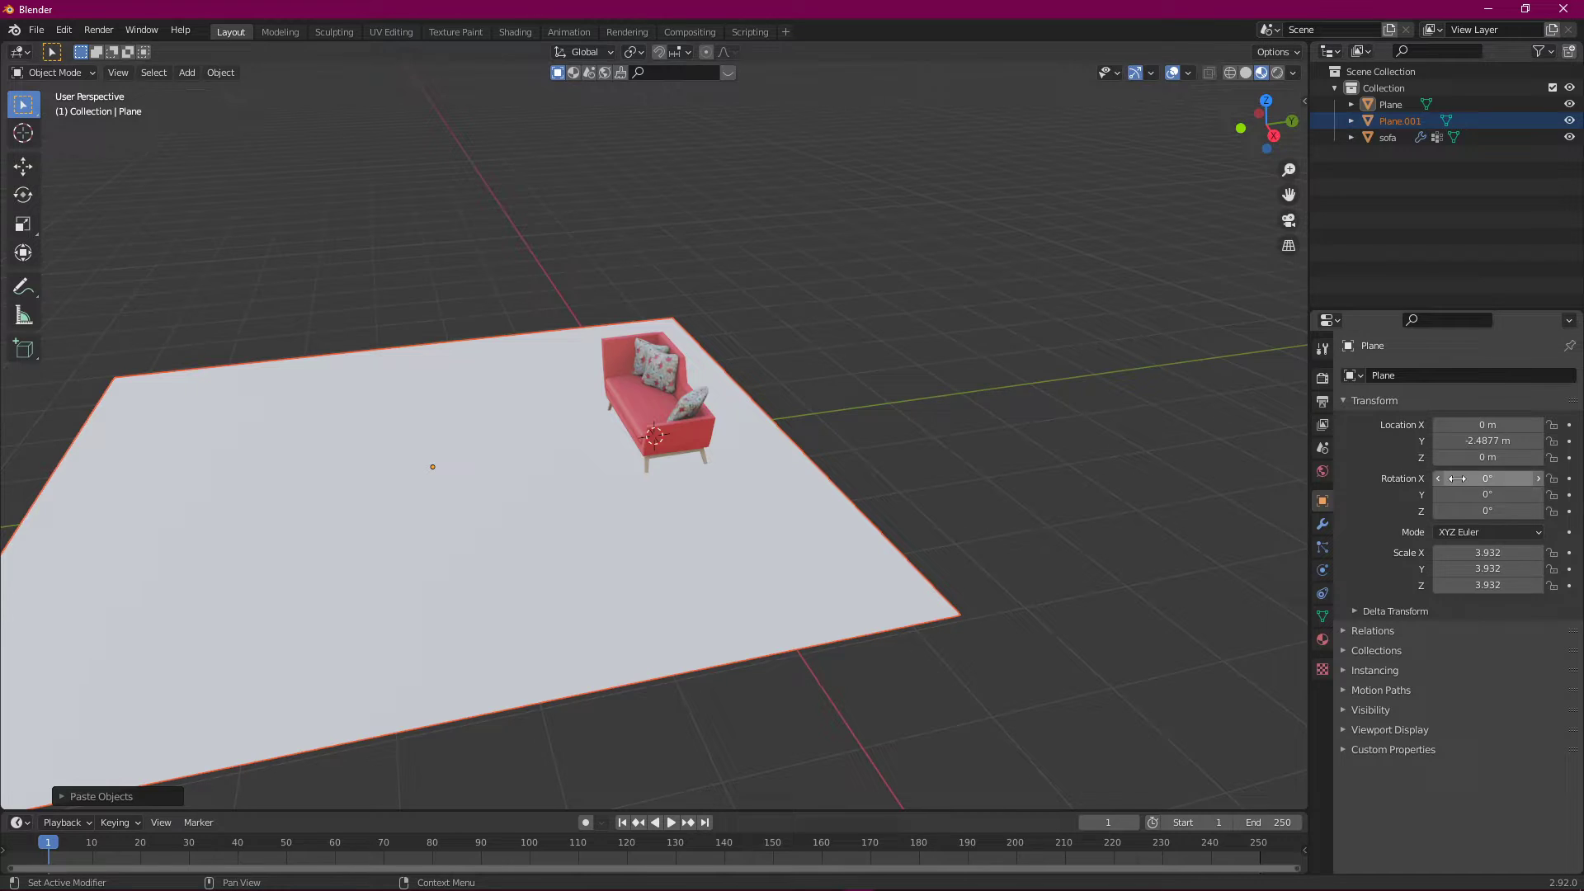
click(1492, 478)
text(90)
key(Return)
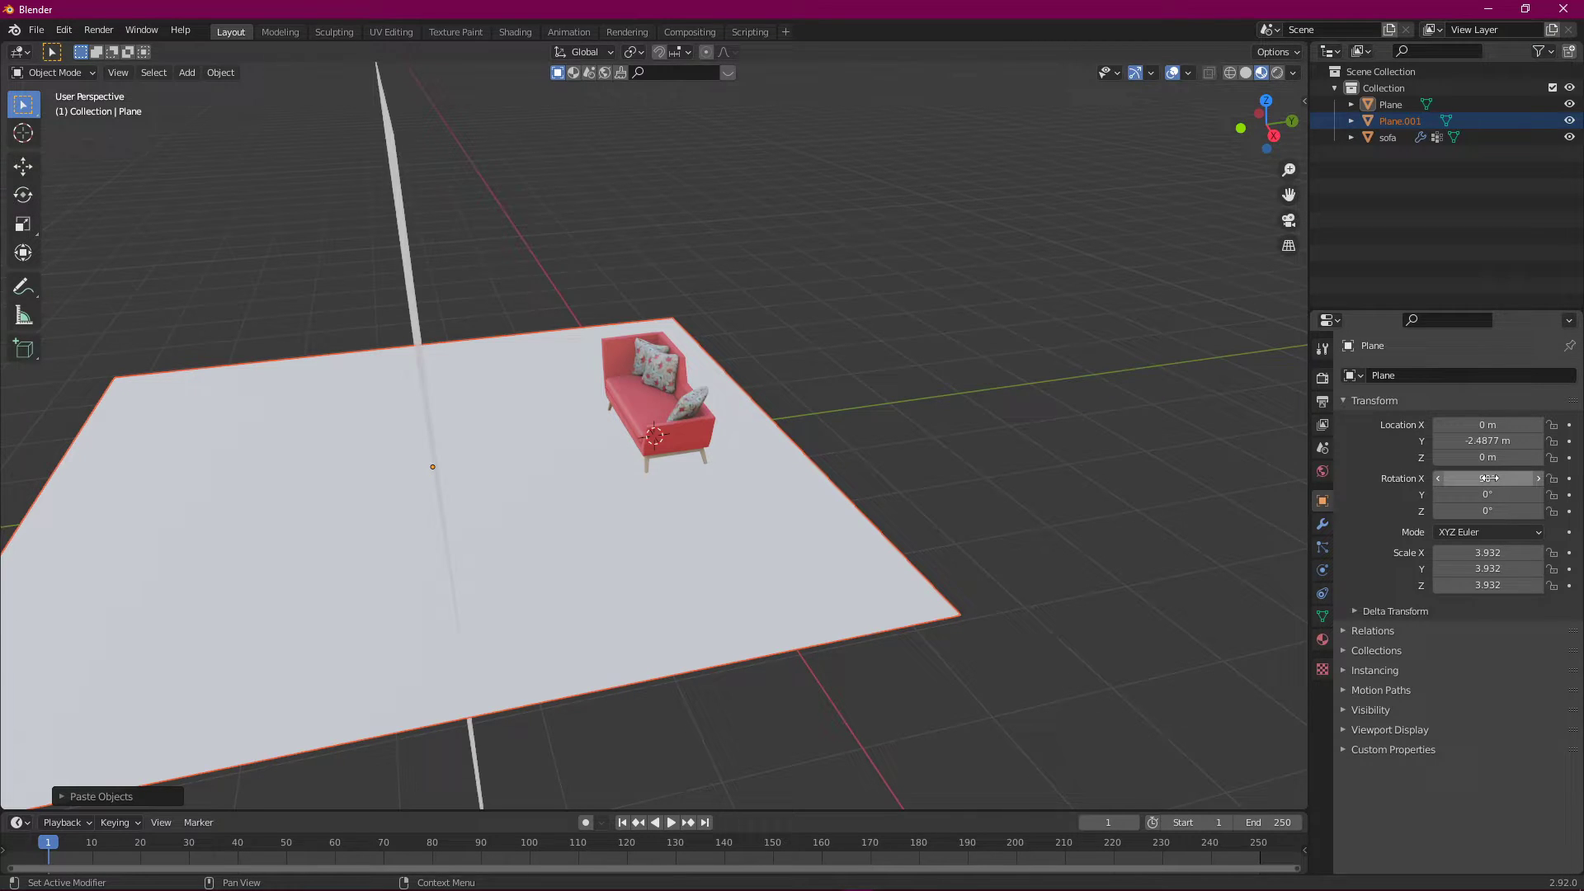
middle_drag(1115, 462, 967, 483)
Step: Move the upright wall plane along Y to about 1.336 m behind the sofa
click(361, 271)
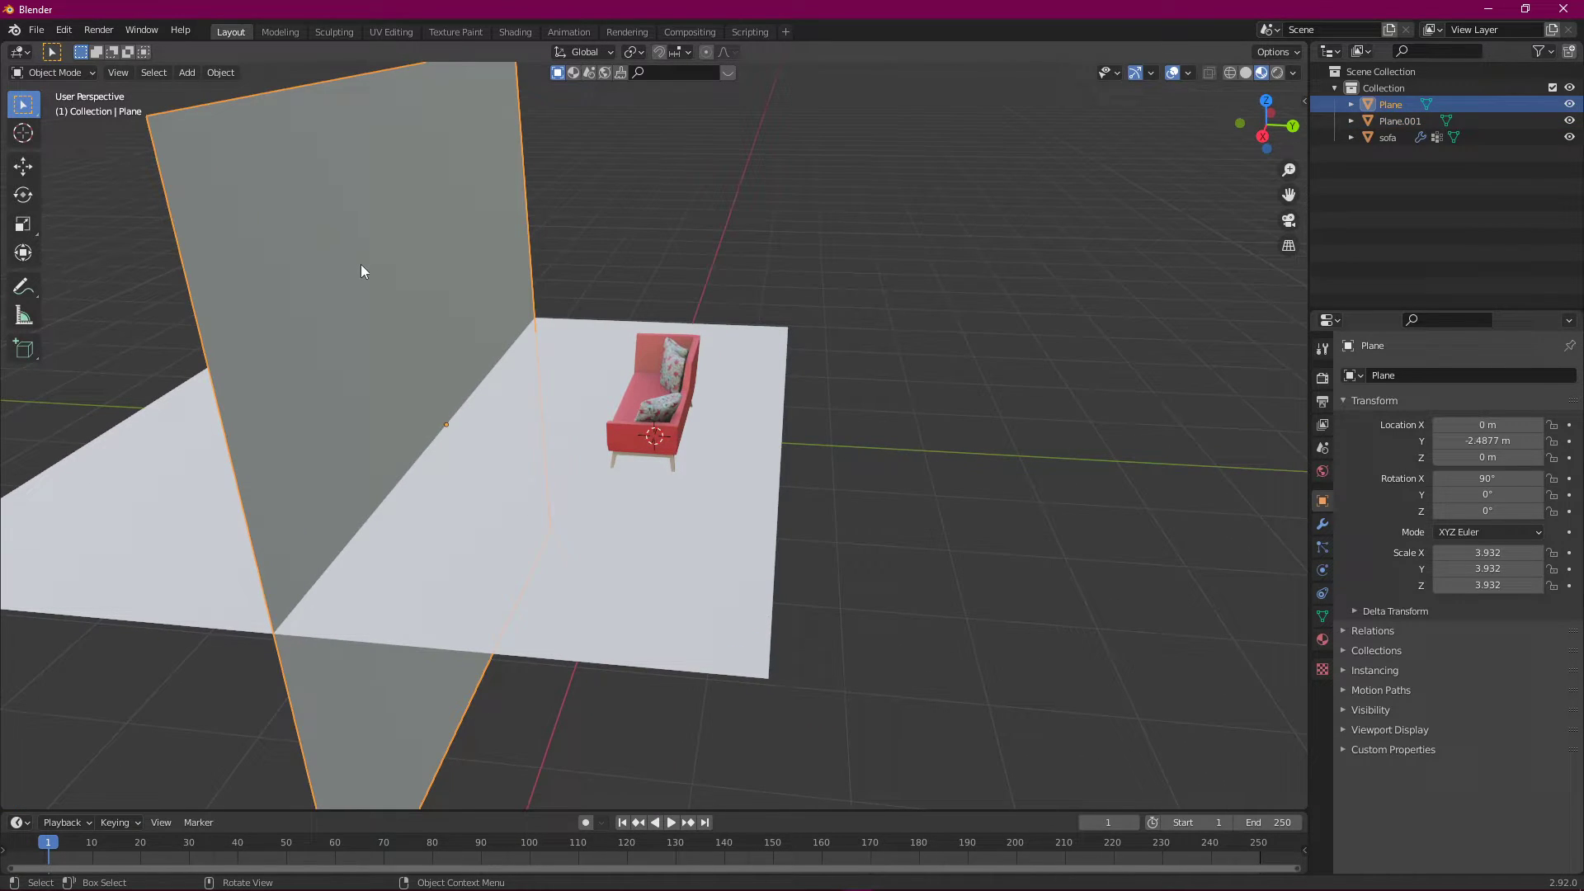
key(g)
key(y)
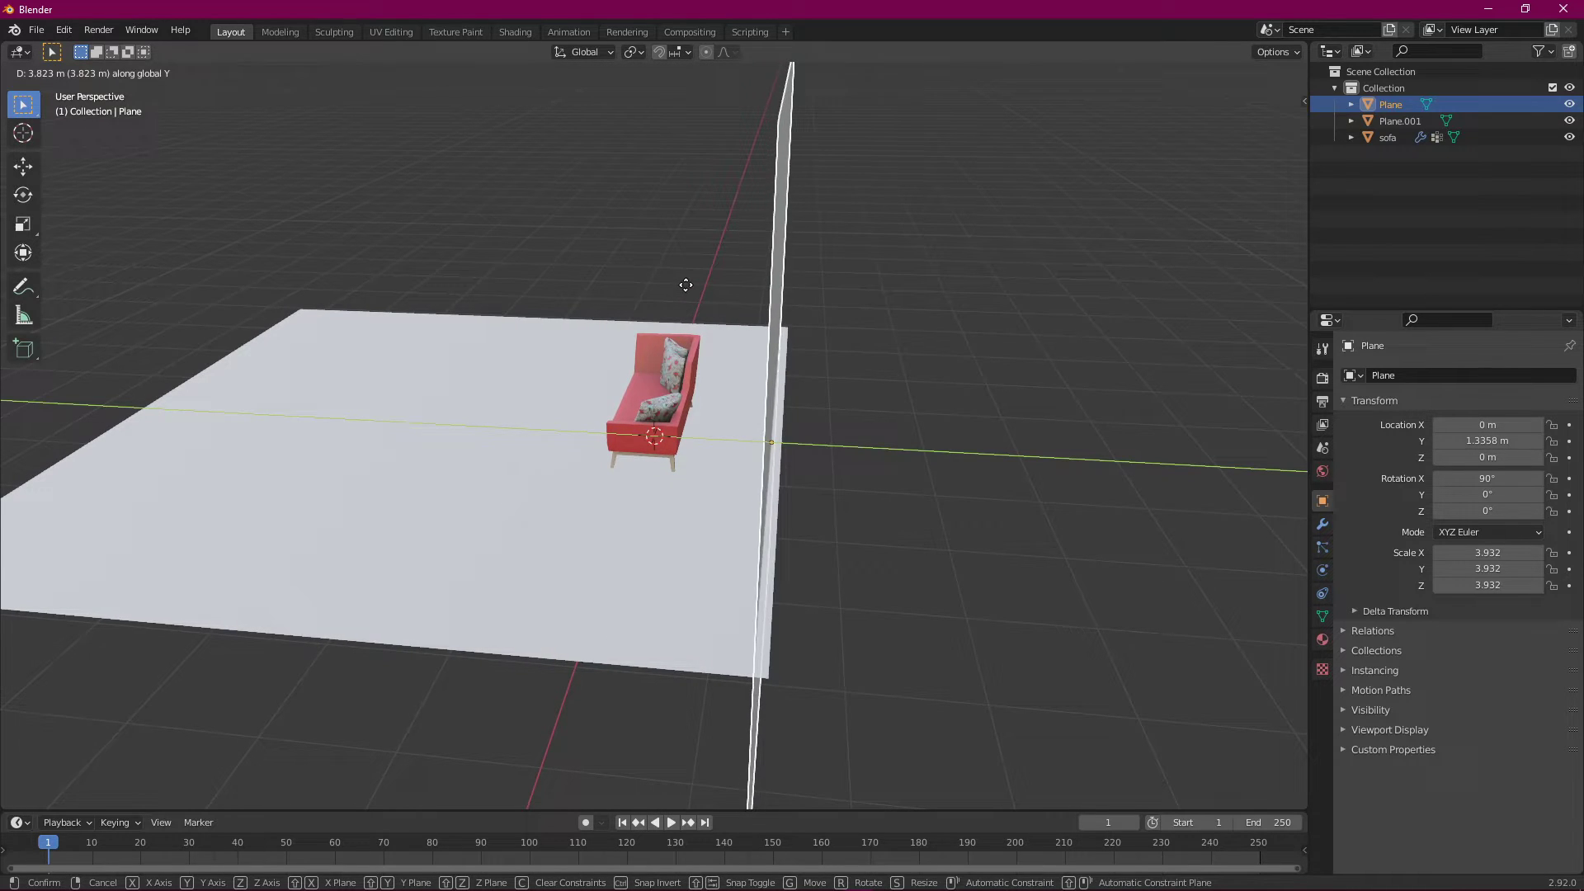
click(948, 385)
click(948, 385)
middle_drag(949, 385, 1114, 463)
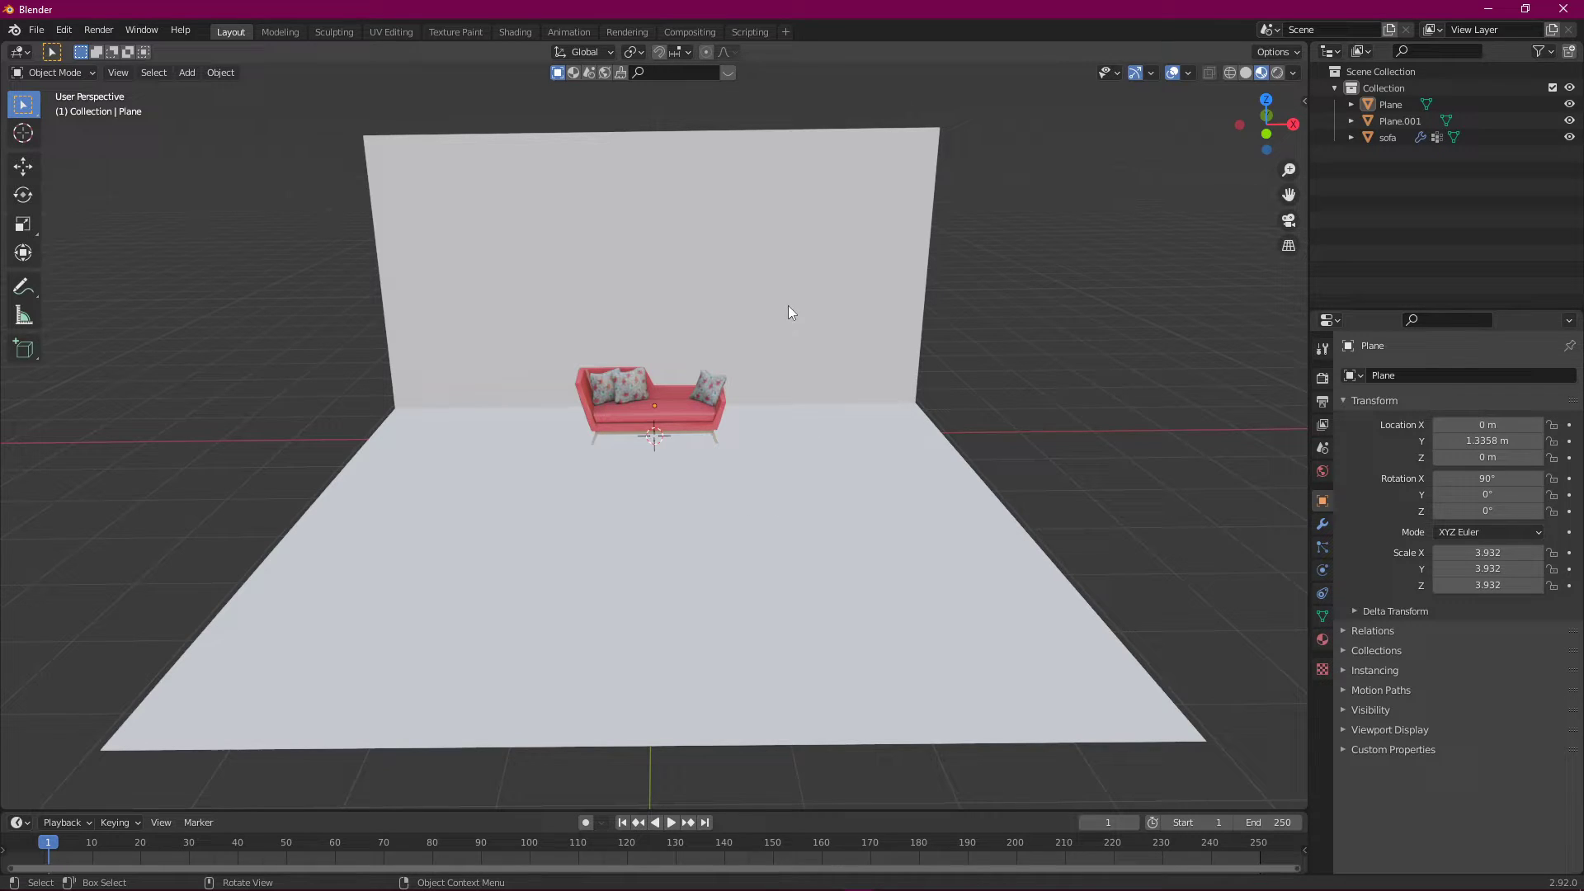
Step: Give Plane.001 a new material, Material.001, with a near-black base colour
click(817, 439)
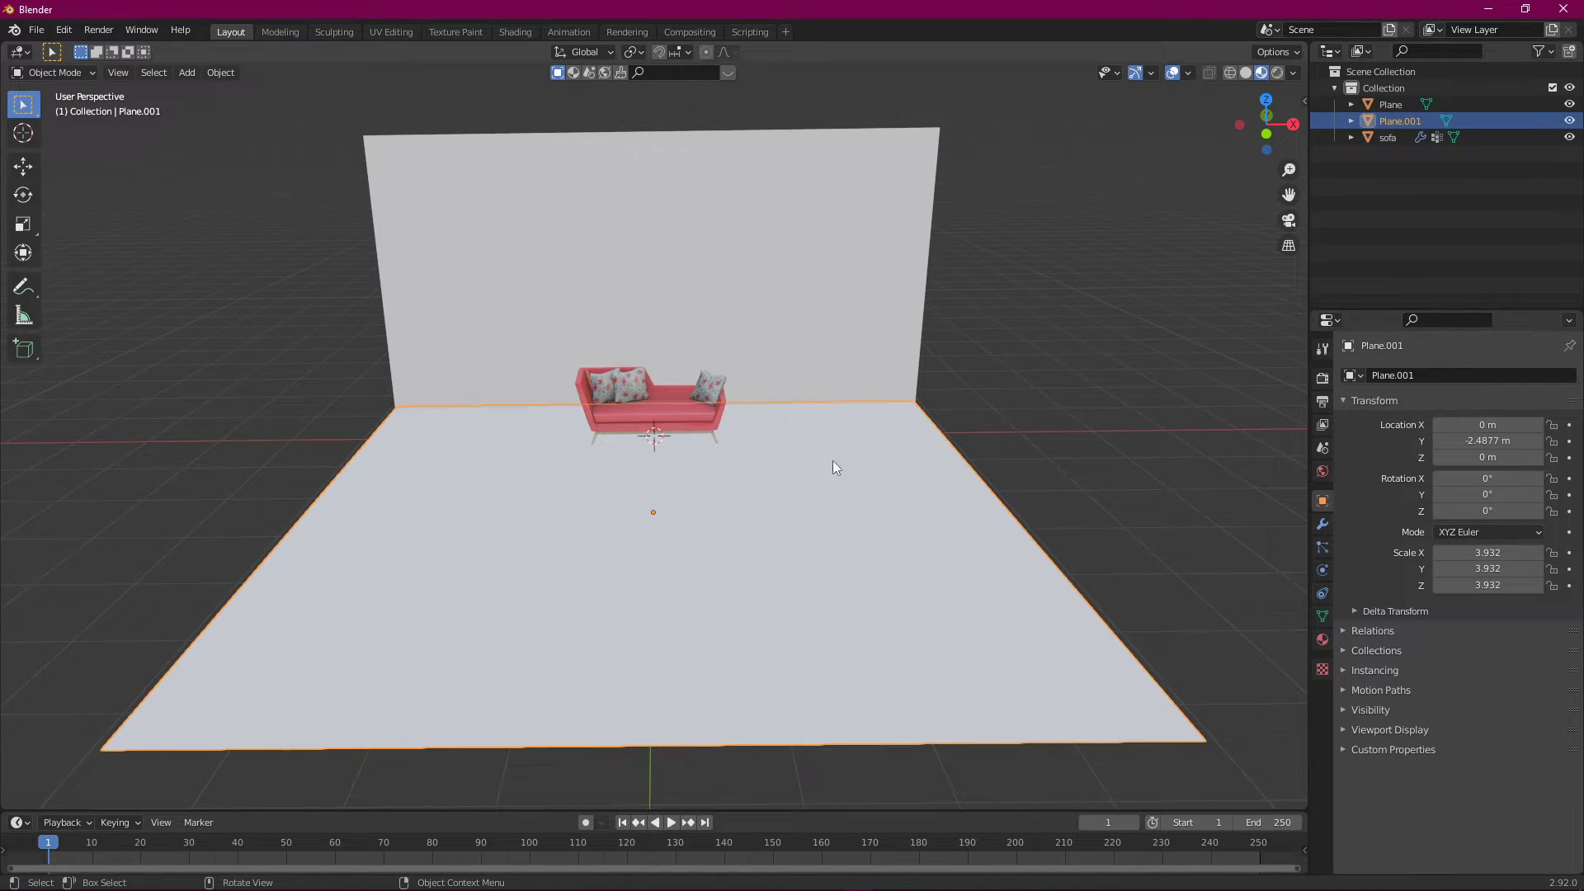
click(1013, 389)
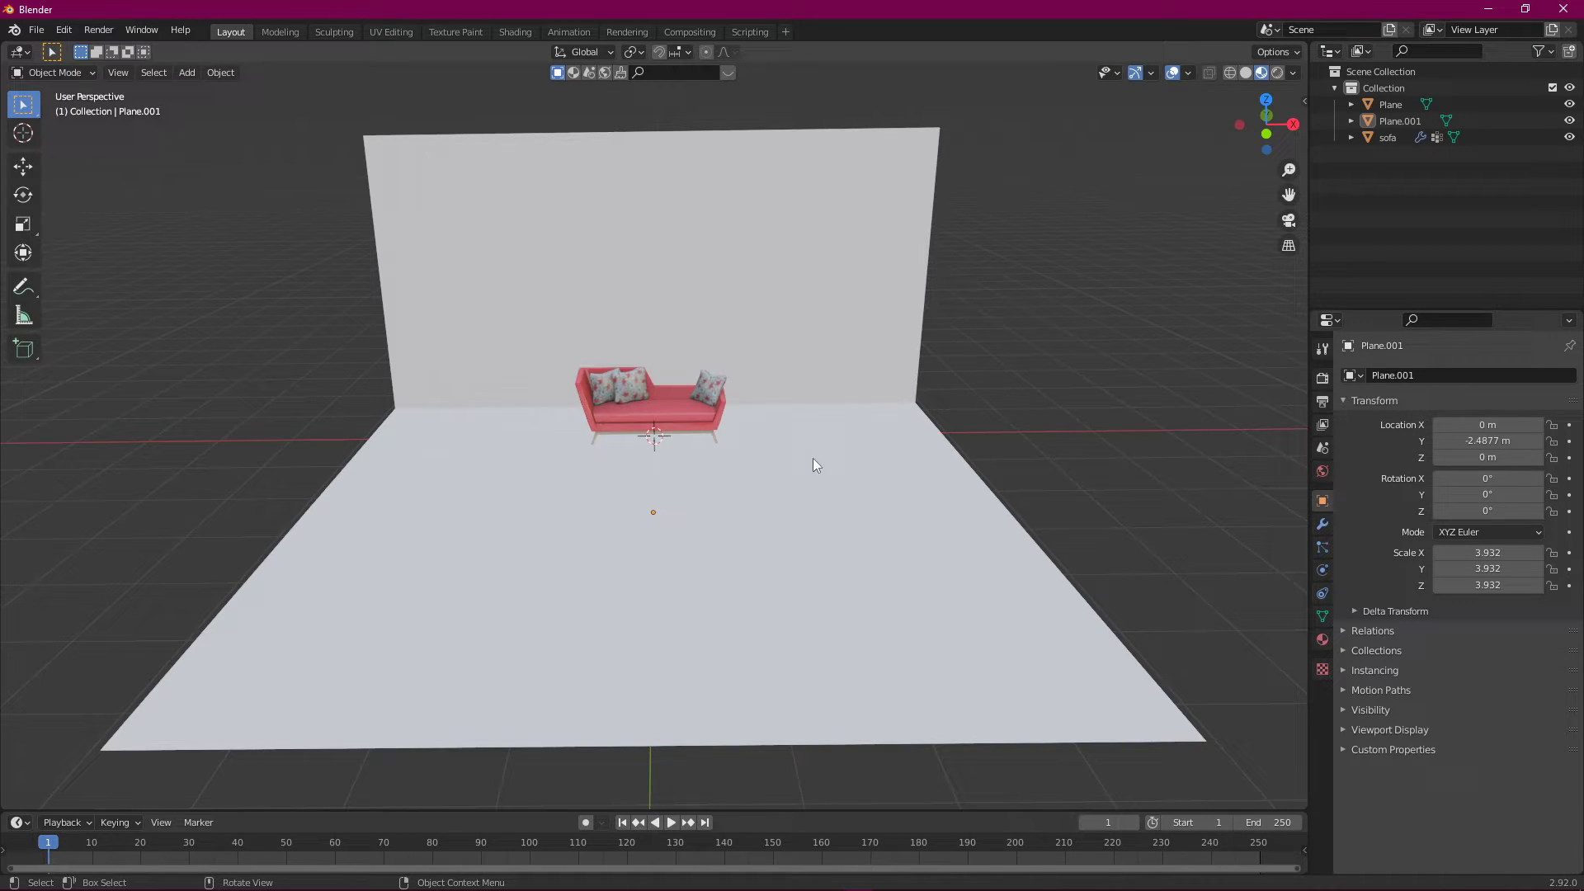
click(772, 446)
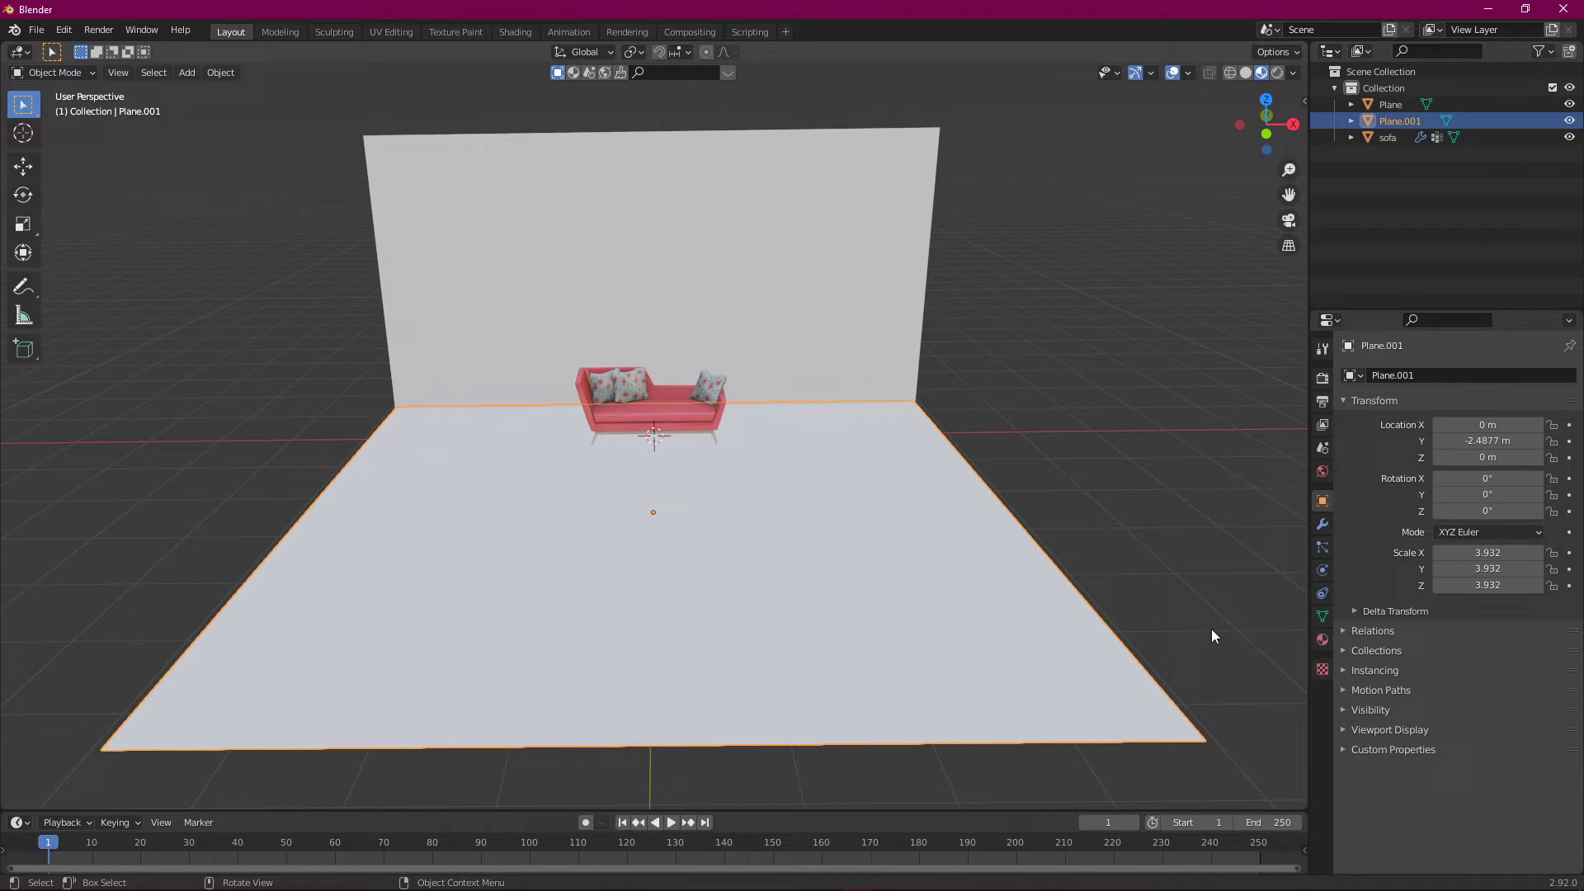
click(1322, 641)
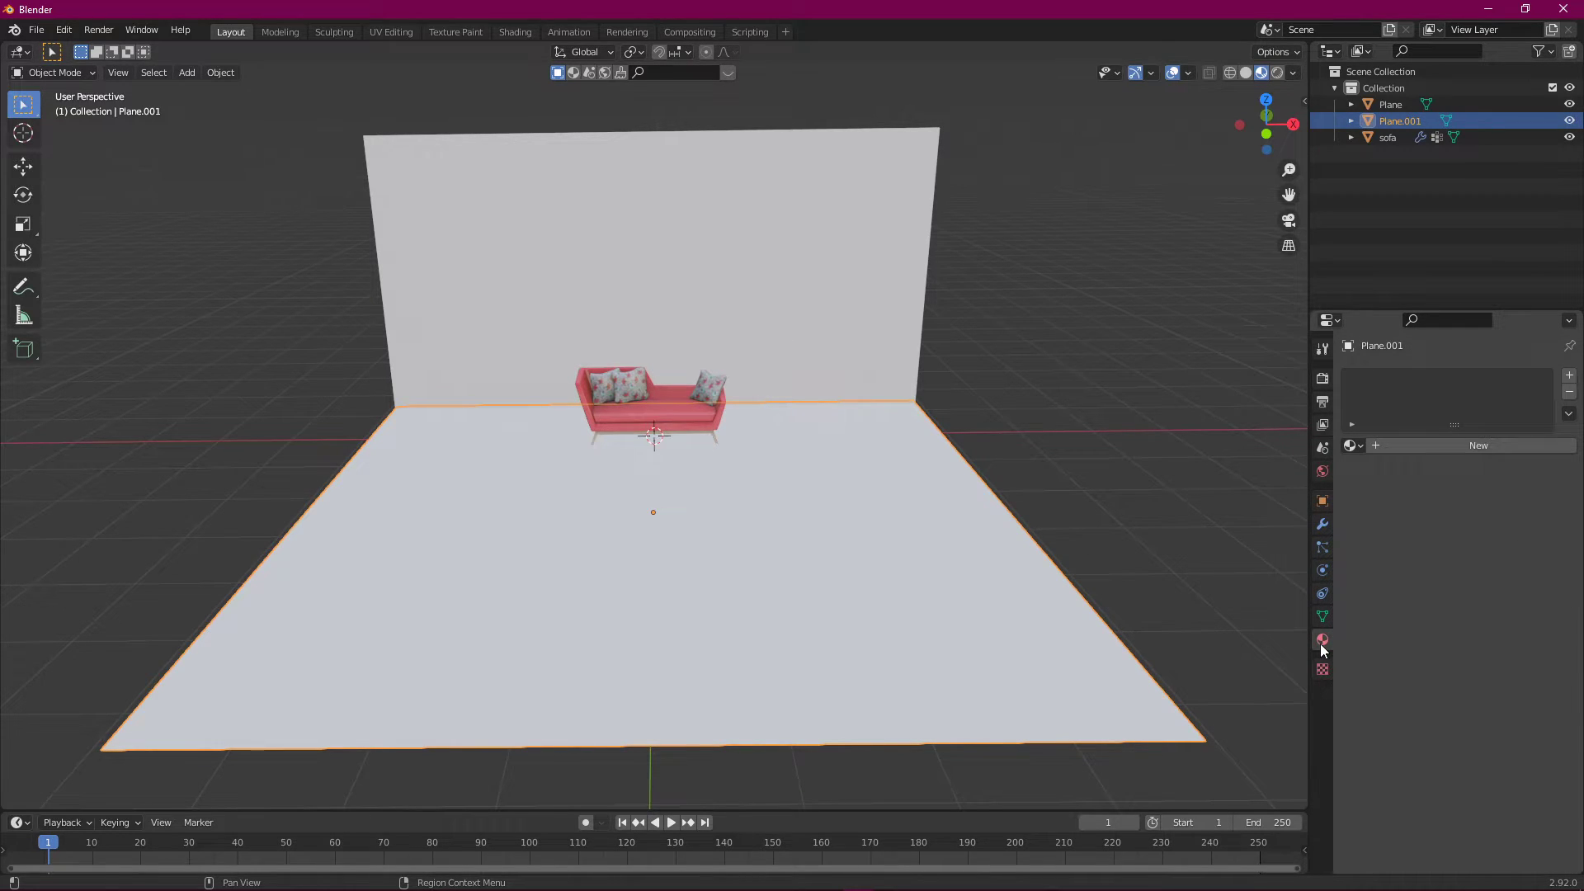
click(1391, 449)
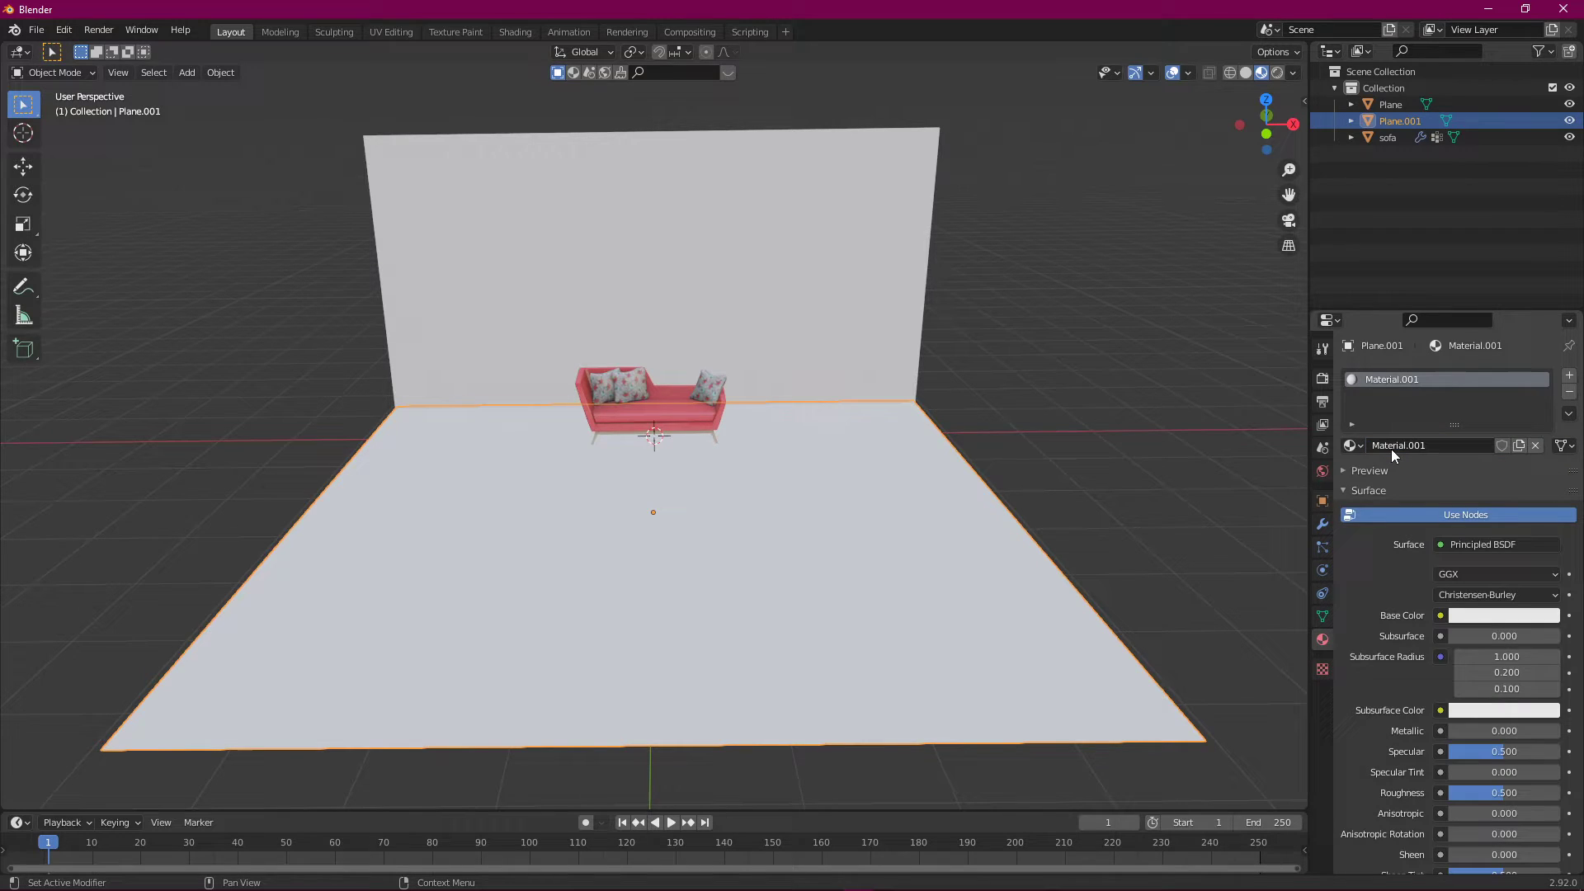
scroll(1414, 480, down, 2)
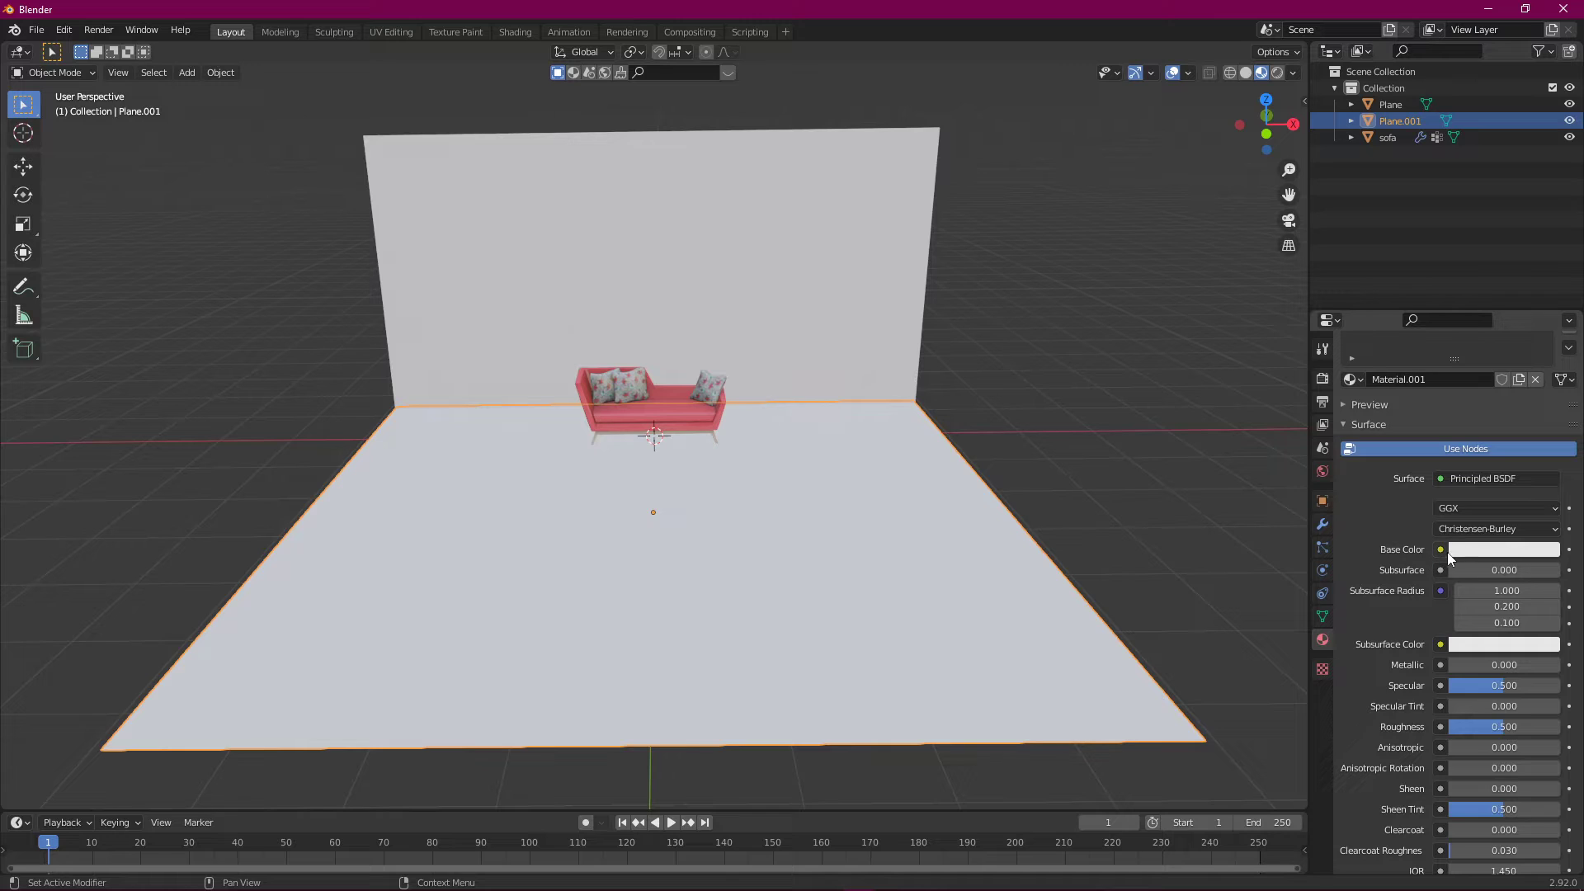
click(1458, 558)
ctrl+scroll(1458, 558, up, 4)
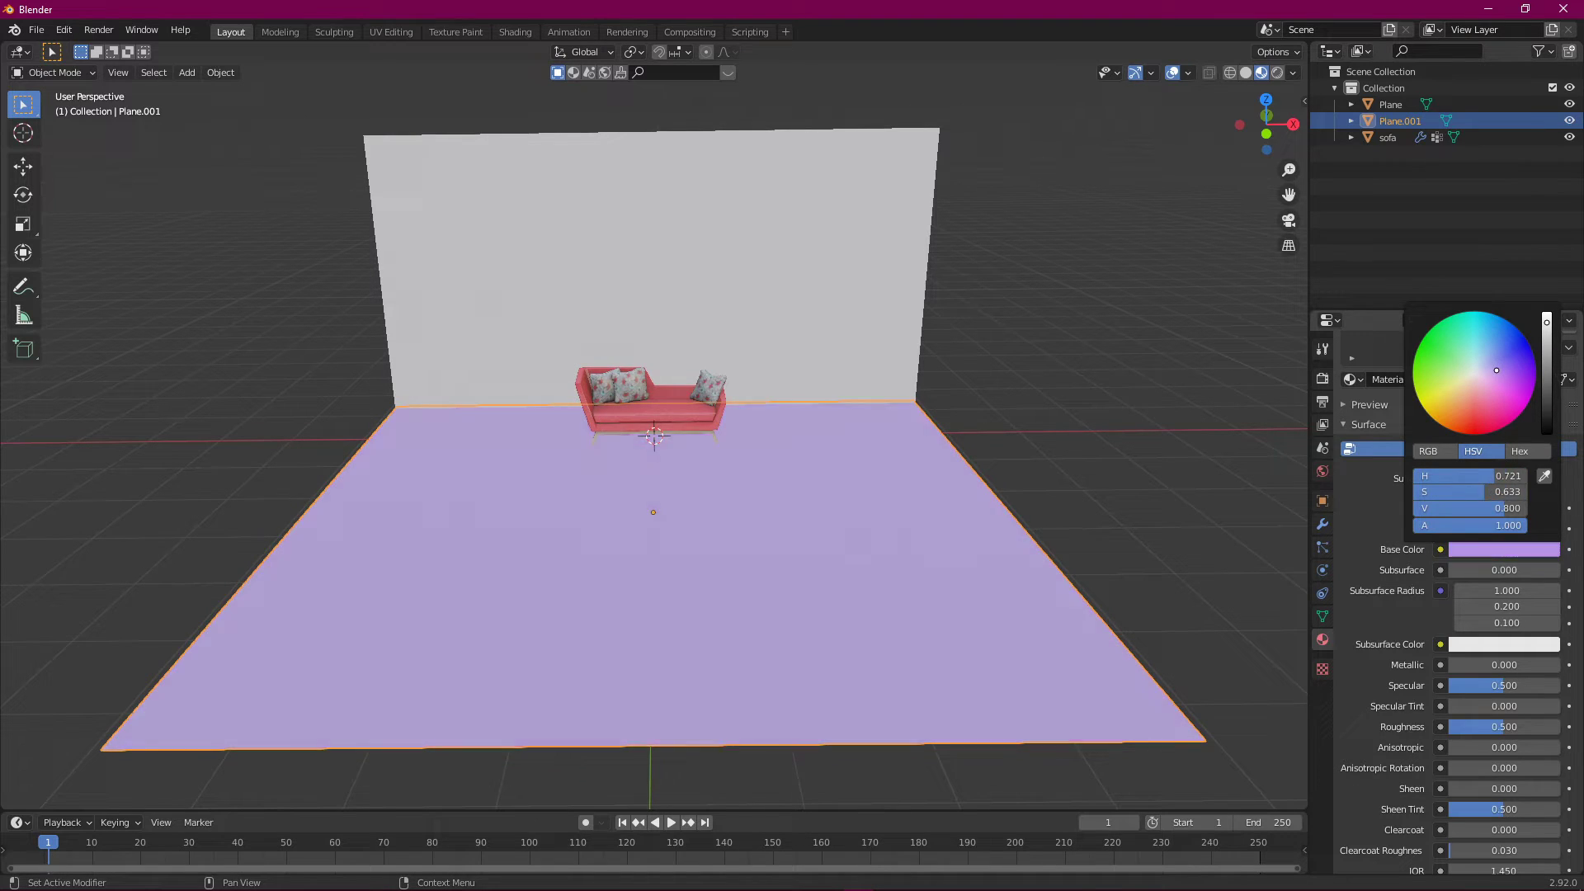
mouse_move(1461, 406)
mouse_down()
mouse_move(1445, 415)
mouse_move(1548, 405)
mouse_move(1548, 419)
mouse_move(1482, 409)
mouse_up()
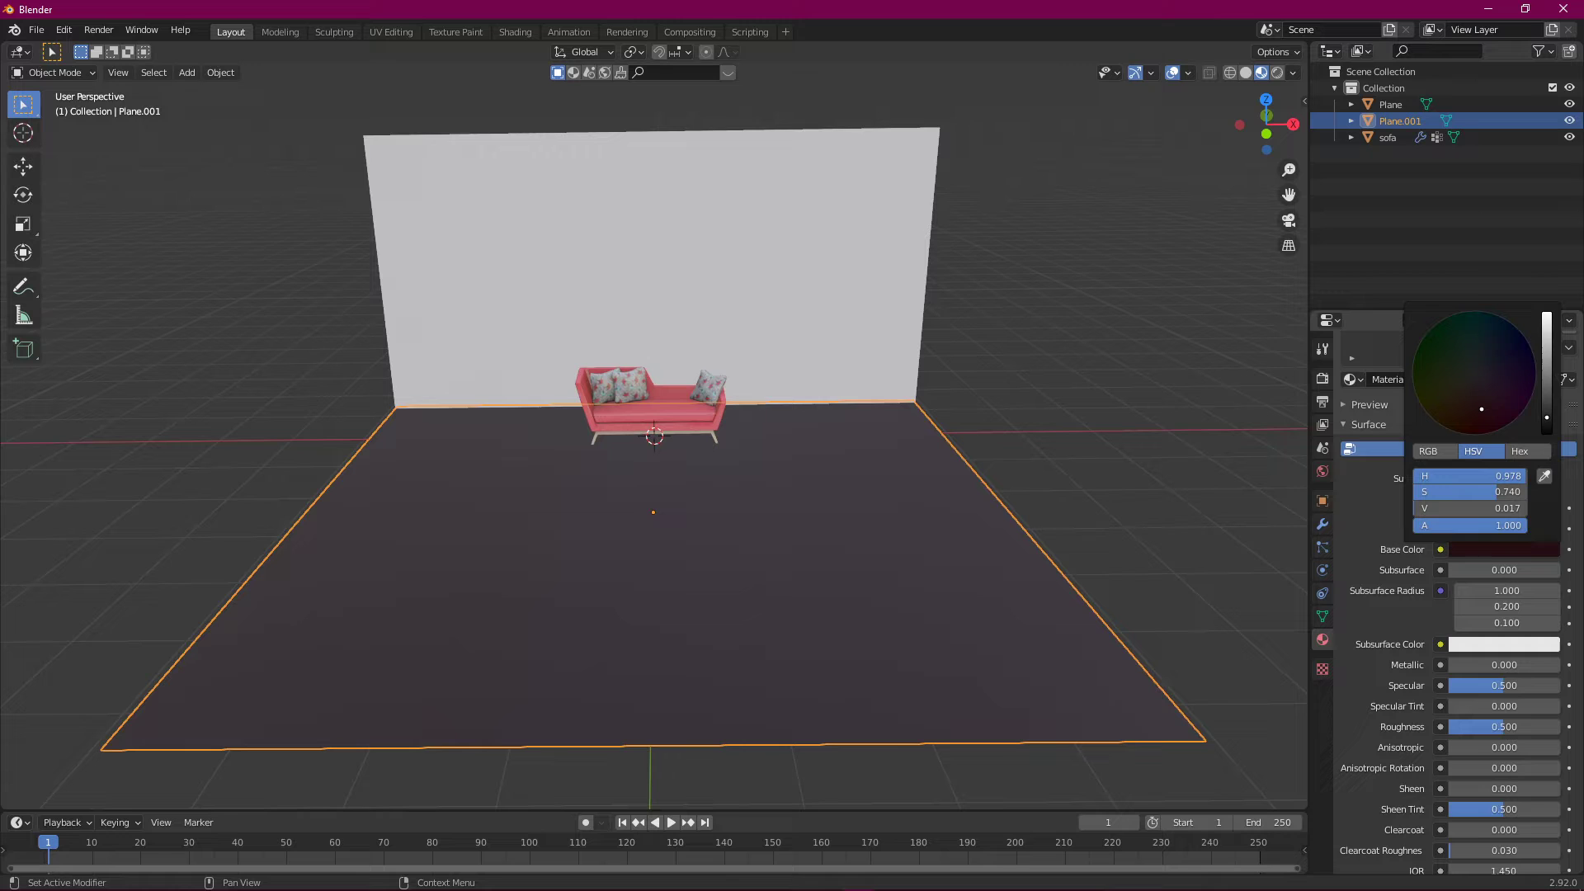
mouse_move(1158, 482)
middle_down()
mouse_move(1089, 482)
mouse_move(1219, 484)
mouse_move(1132, 478)
mouse_move(1195, 478)
mouse_move(1164, 488)
middle_up()
click(1166, 475)
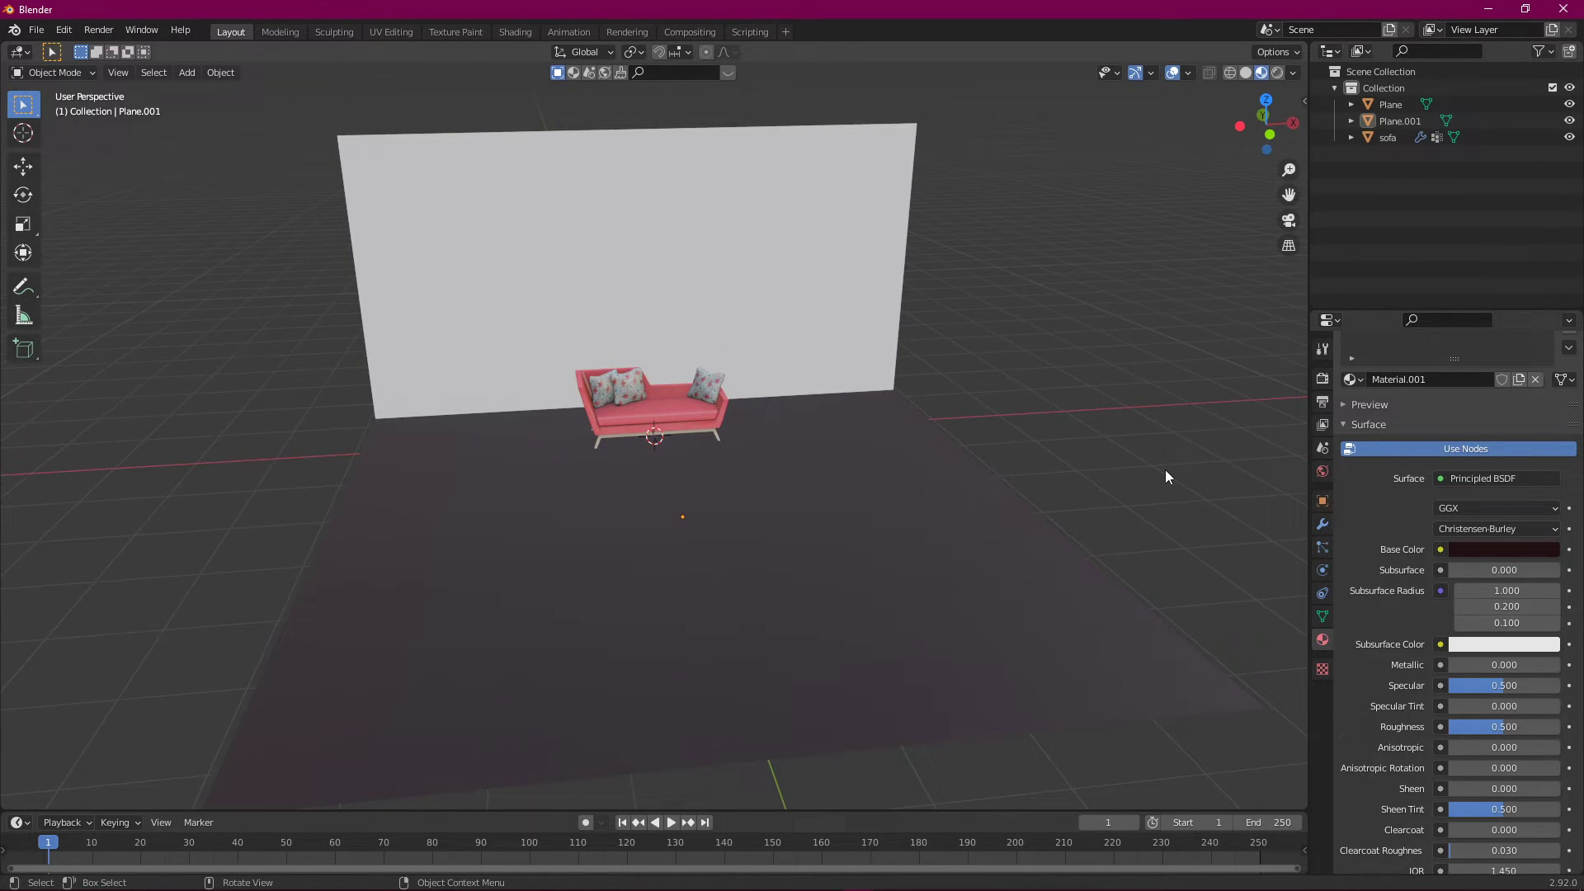
Step: Add Material.002 to the back wall with a light pink base colour (H 0.014, S 0.483)
click(784, 316)
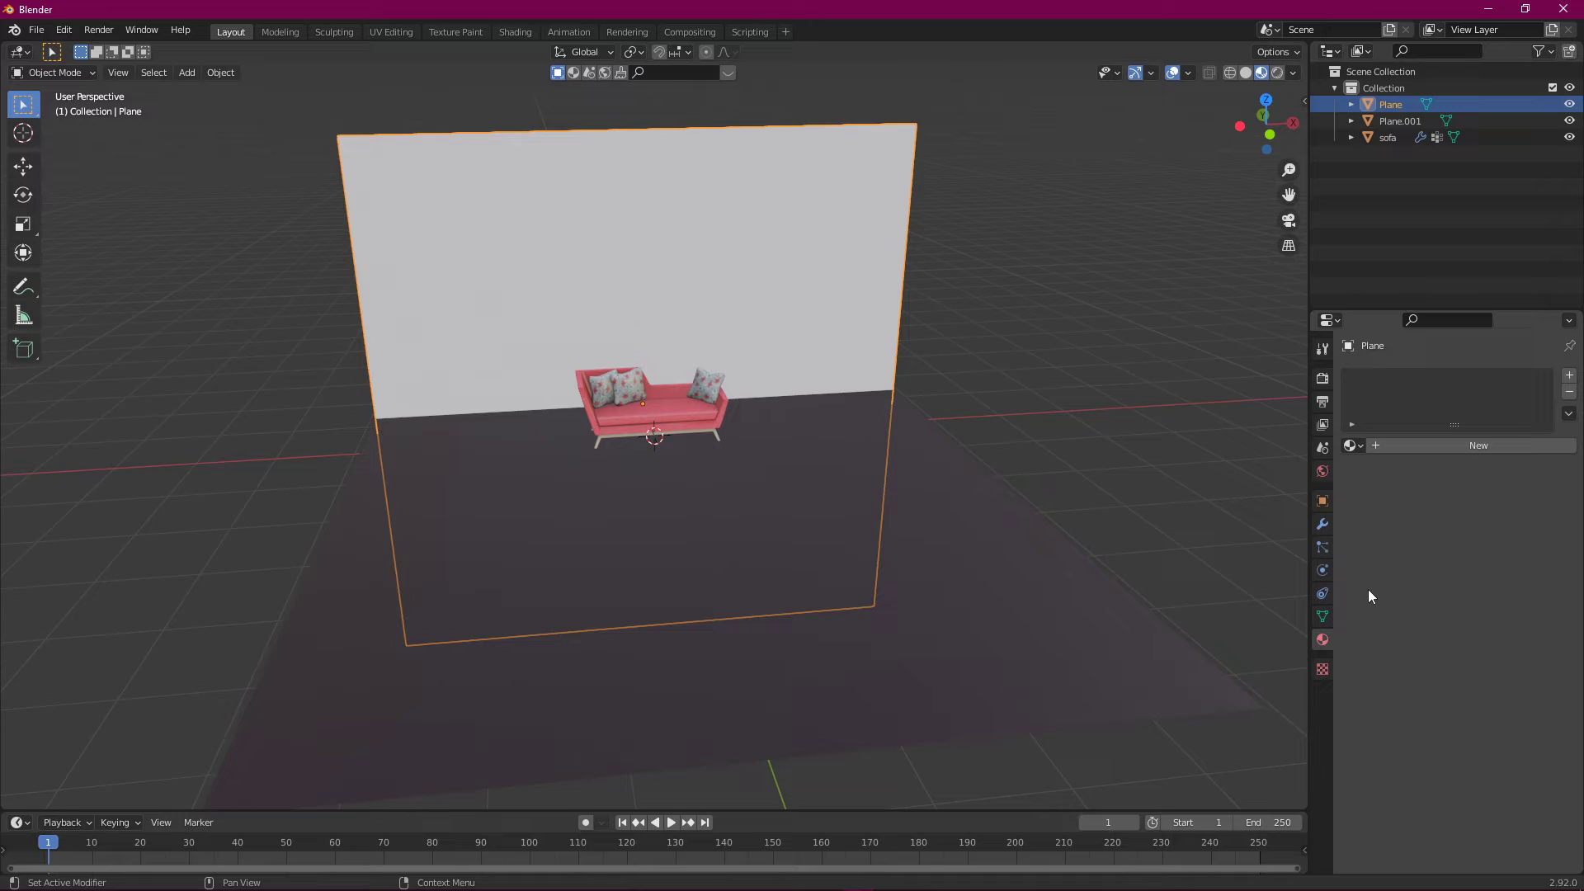
click(1389, 446)
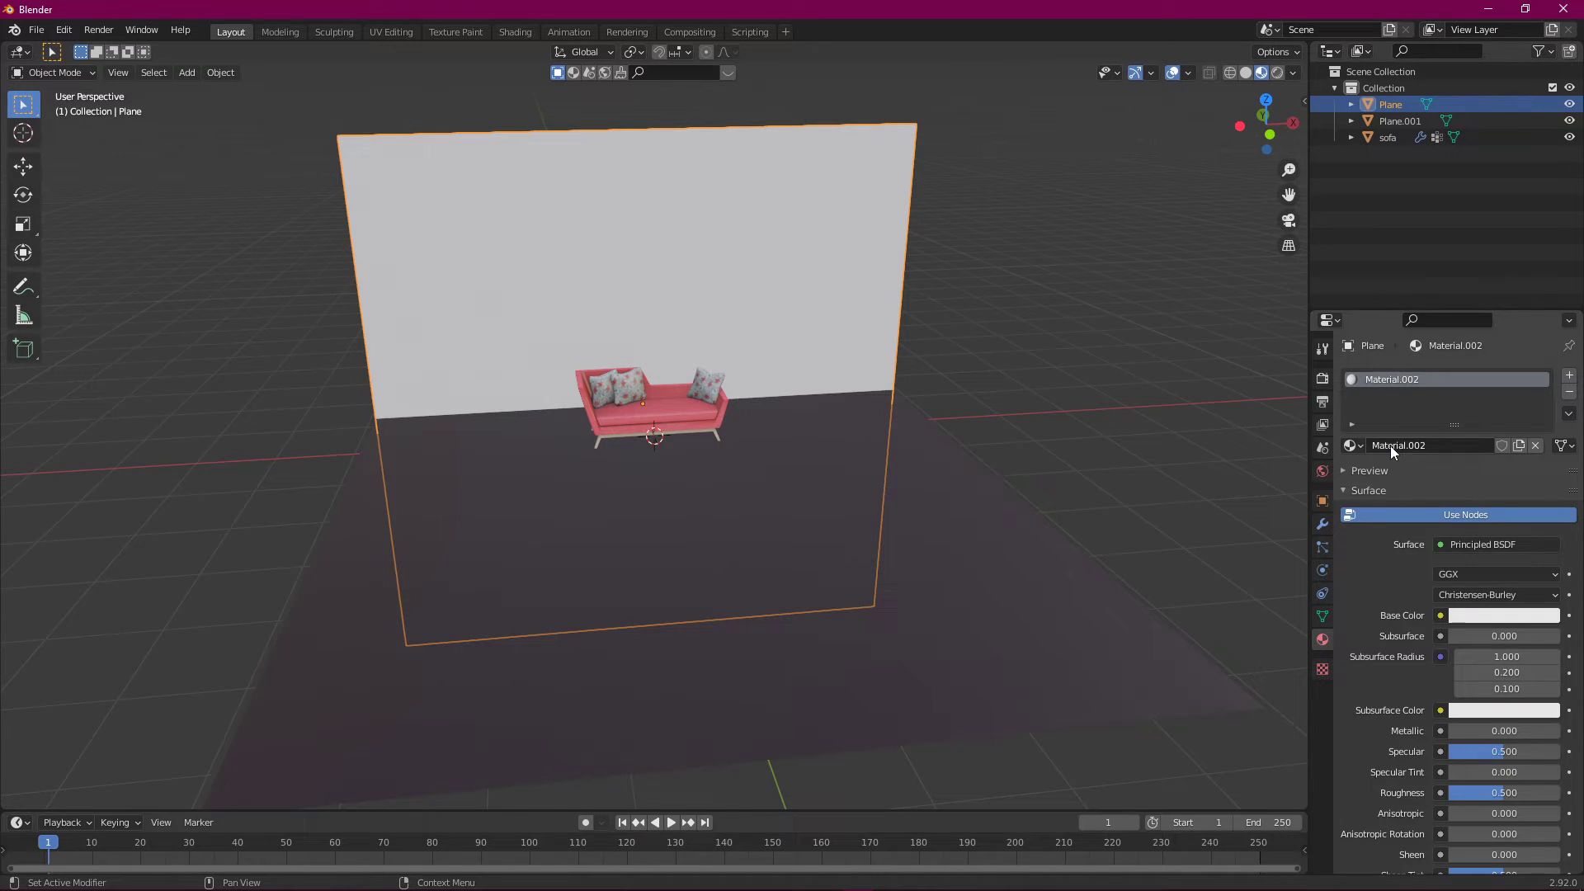
click(1470, 617)
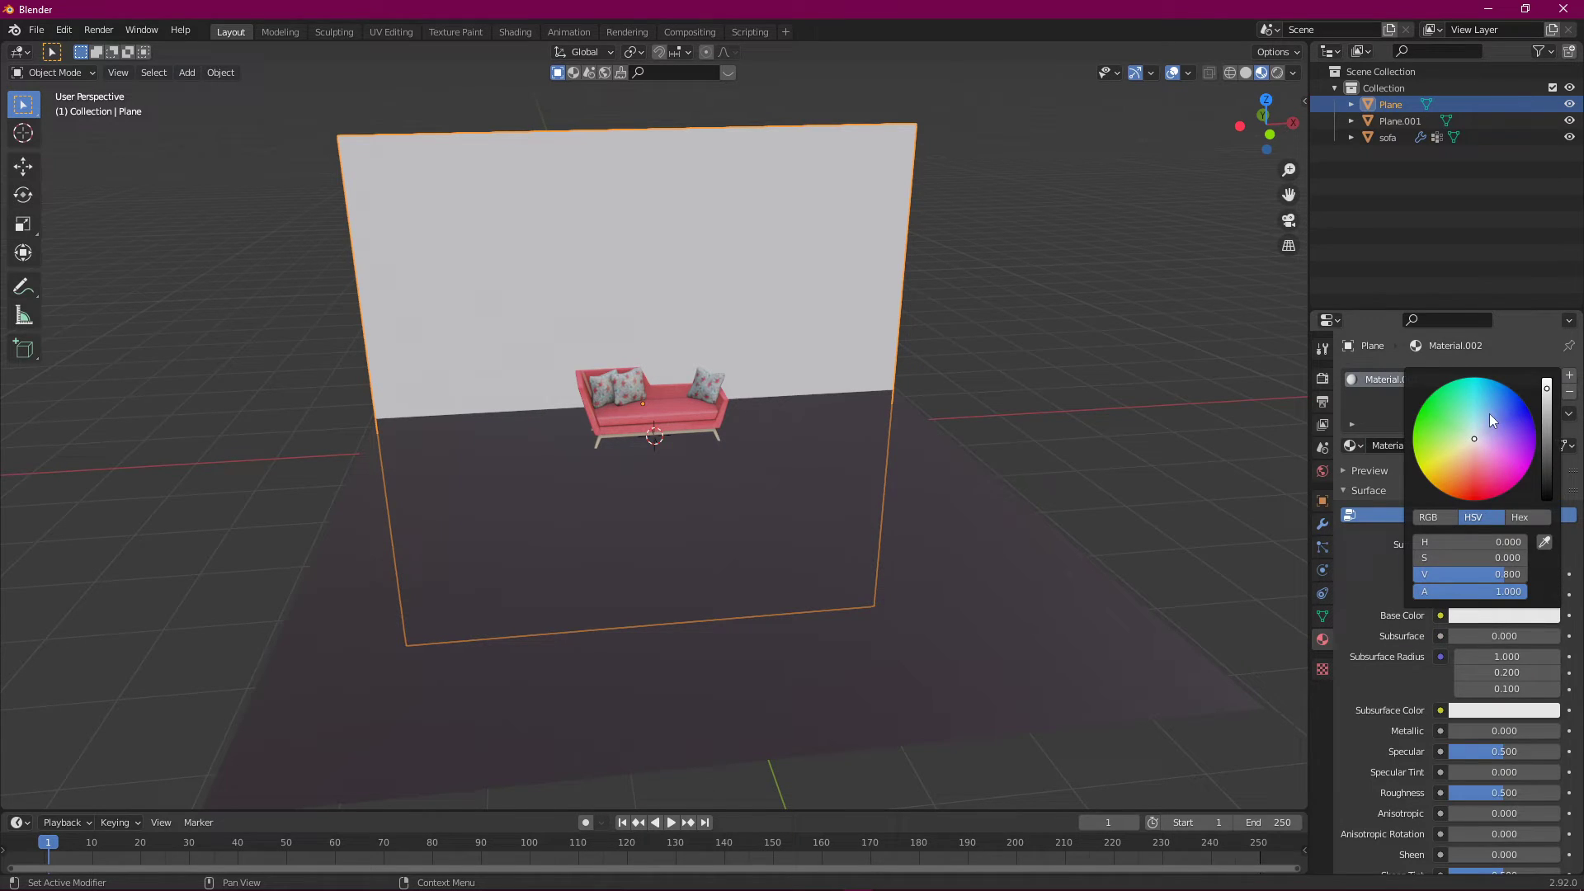
drag(1489, 414, 1473, 453)
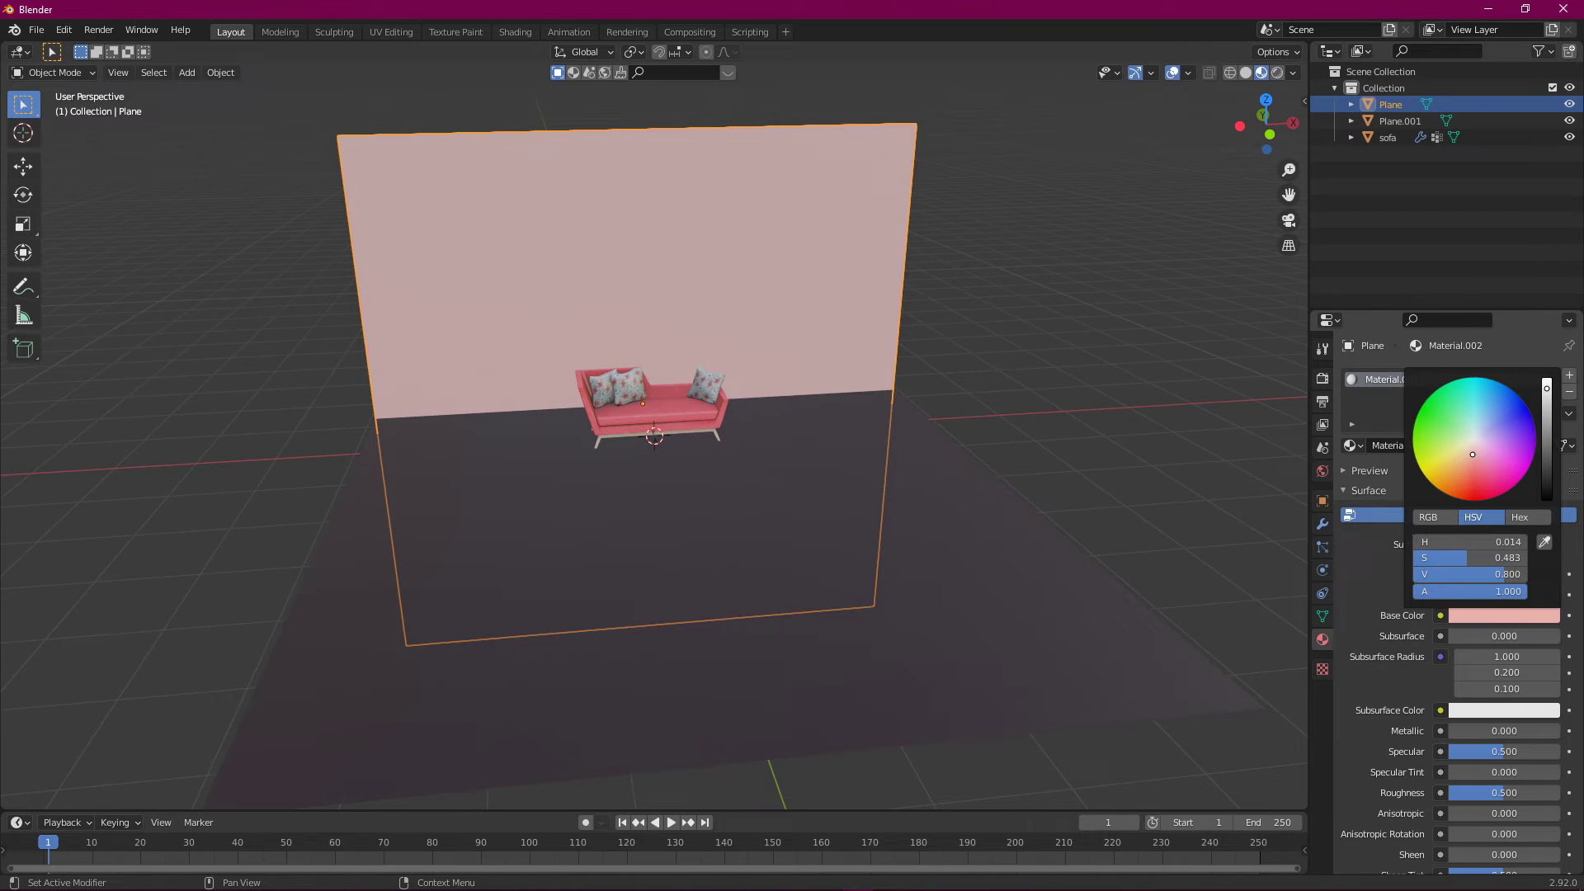
click(1058, 467)
mouse_move(1058, 467)
middle_down()
mouse_move(1158, 468)
mouse_move(1082, 467)
middle_up()
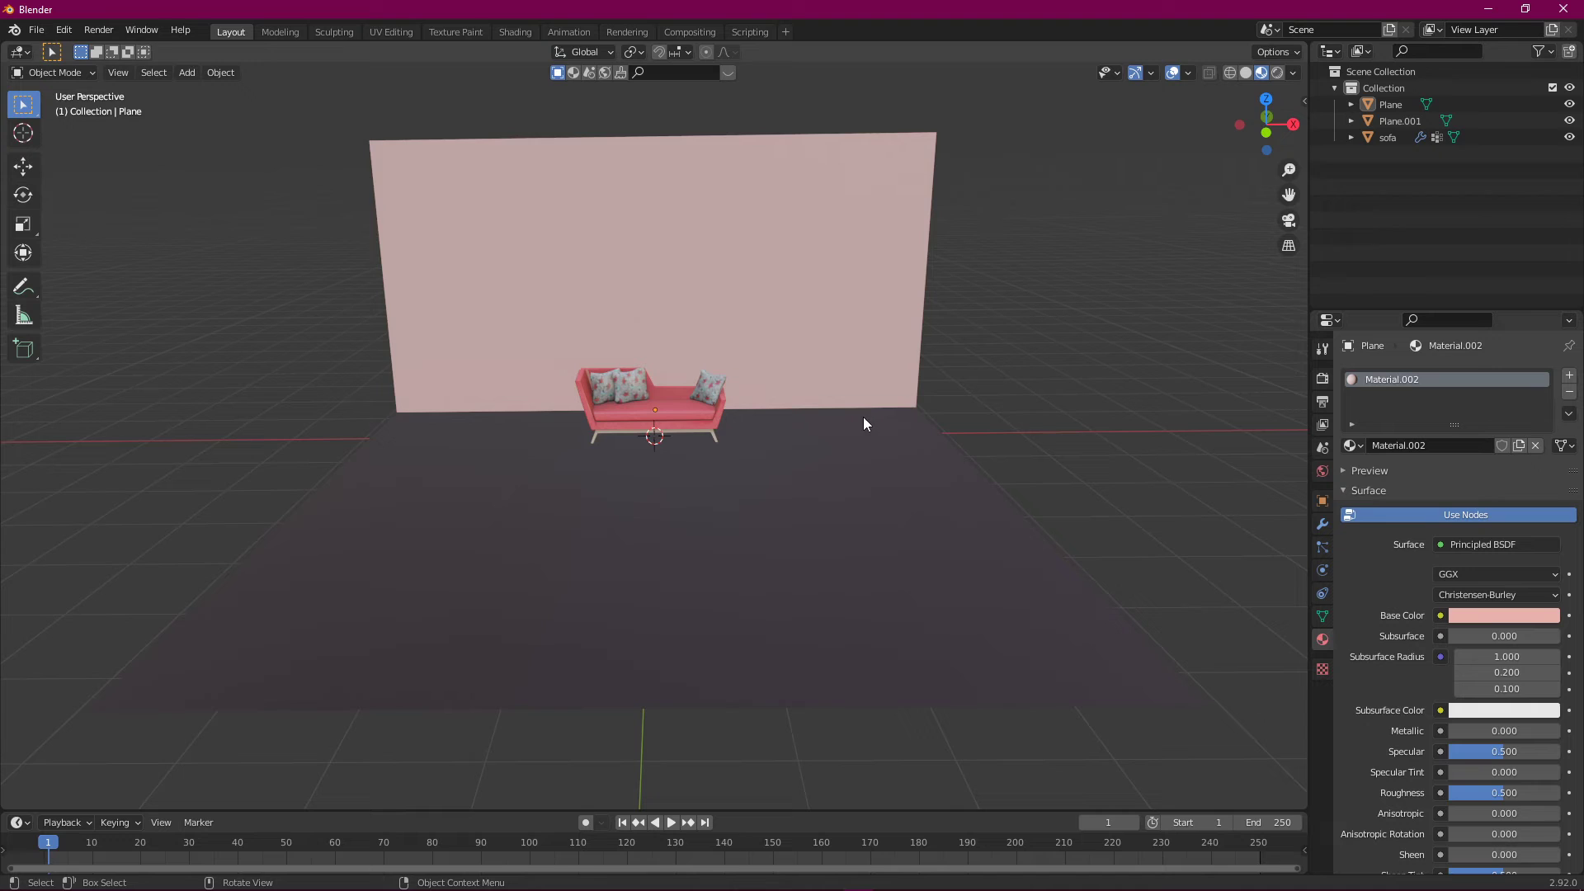
Step: Move the sofa along Y to -0.205 m, just forward of the pink wall
click(1384, 137)
click(1366, 138)
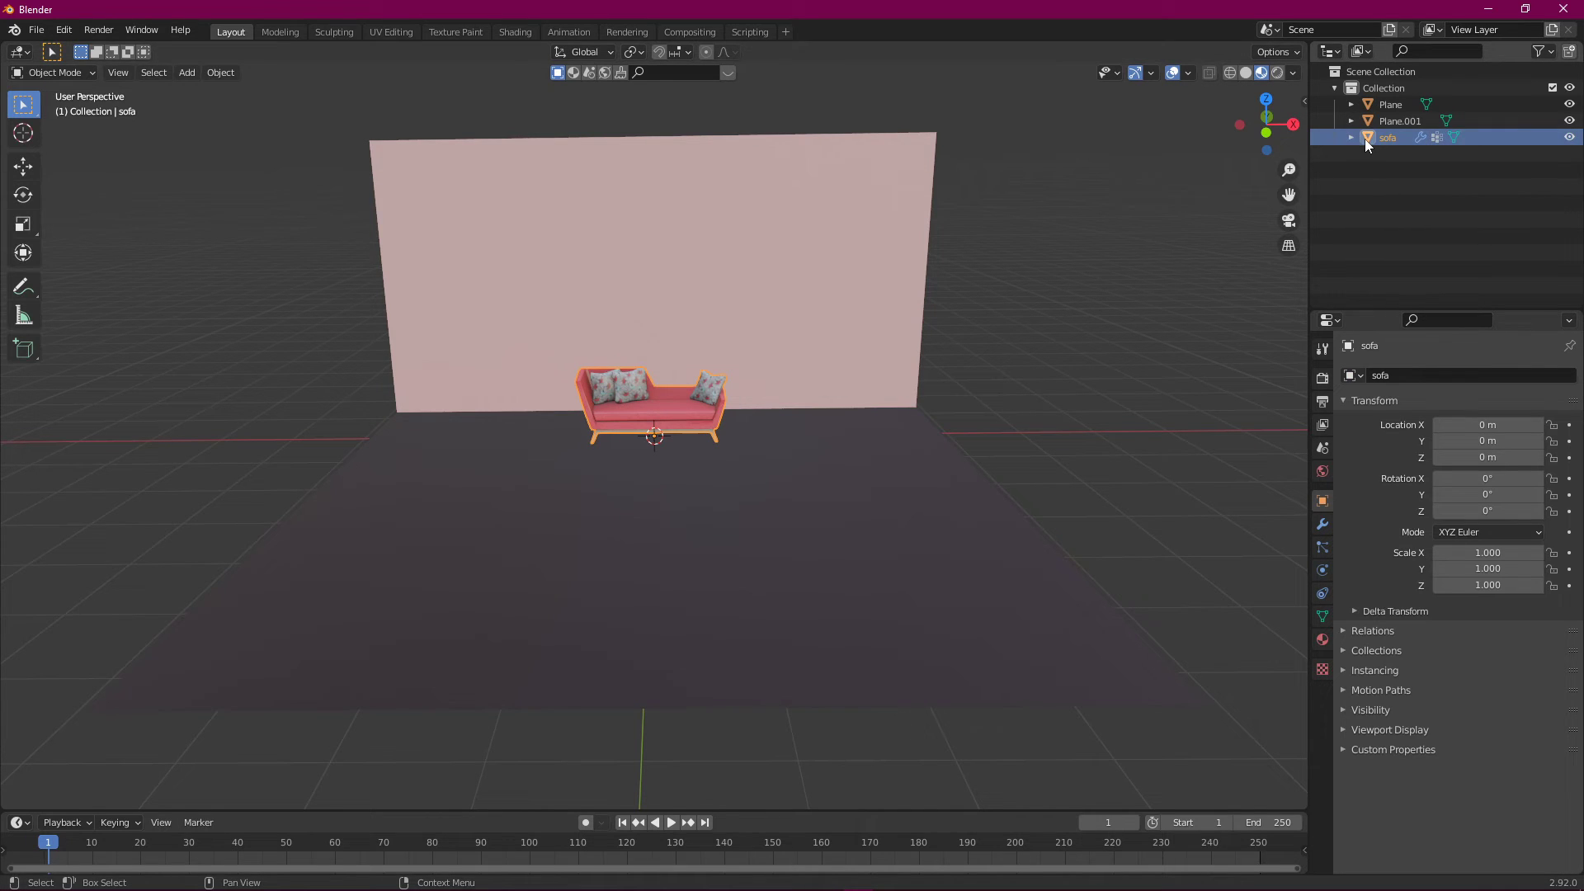
key(g)
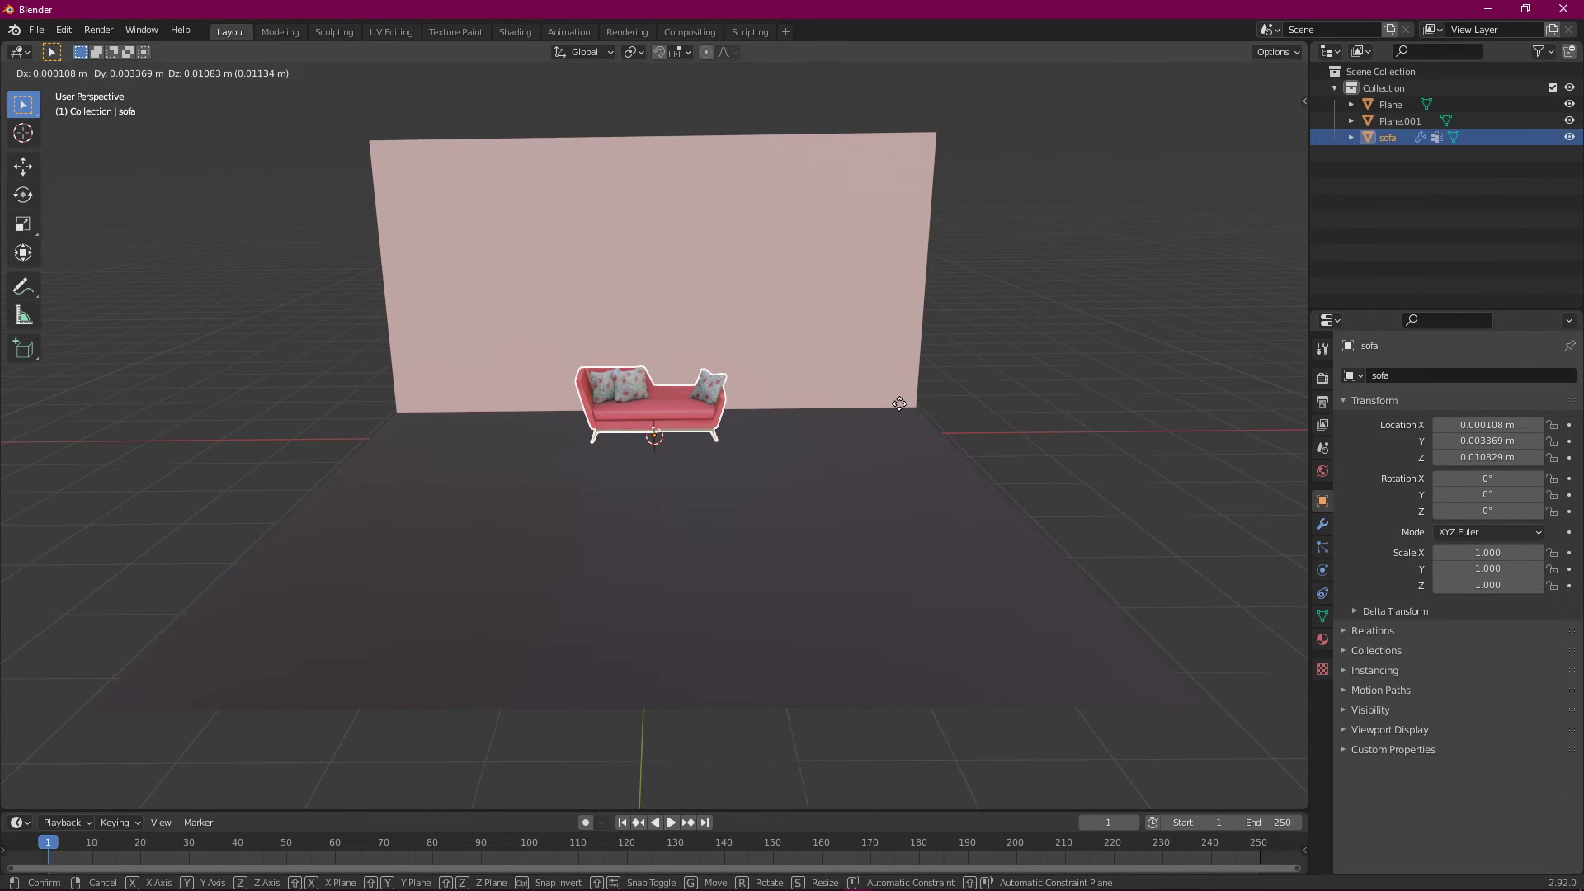
key(x)
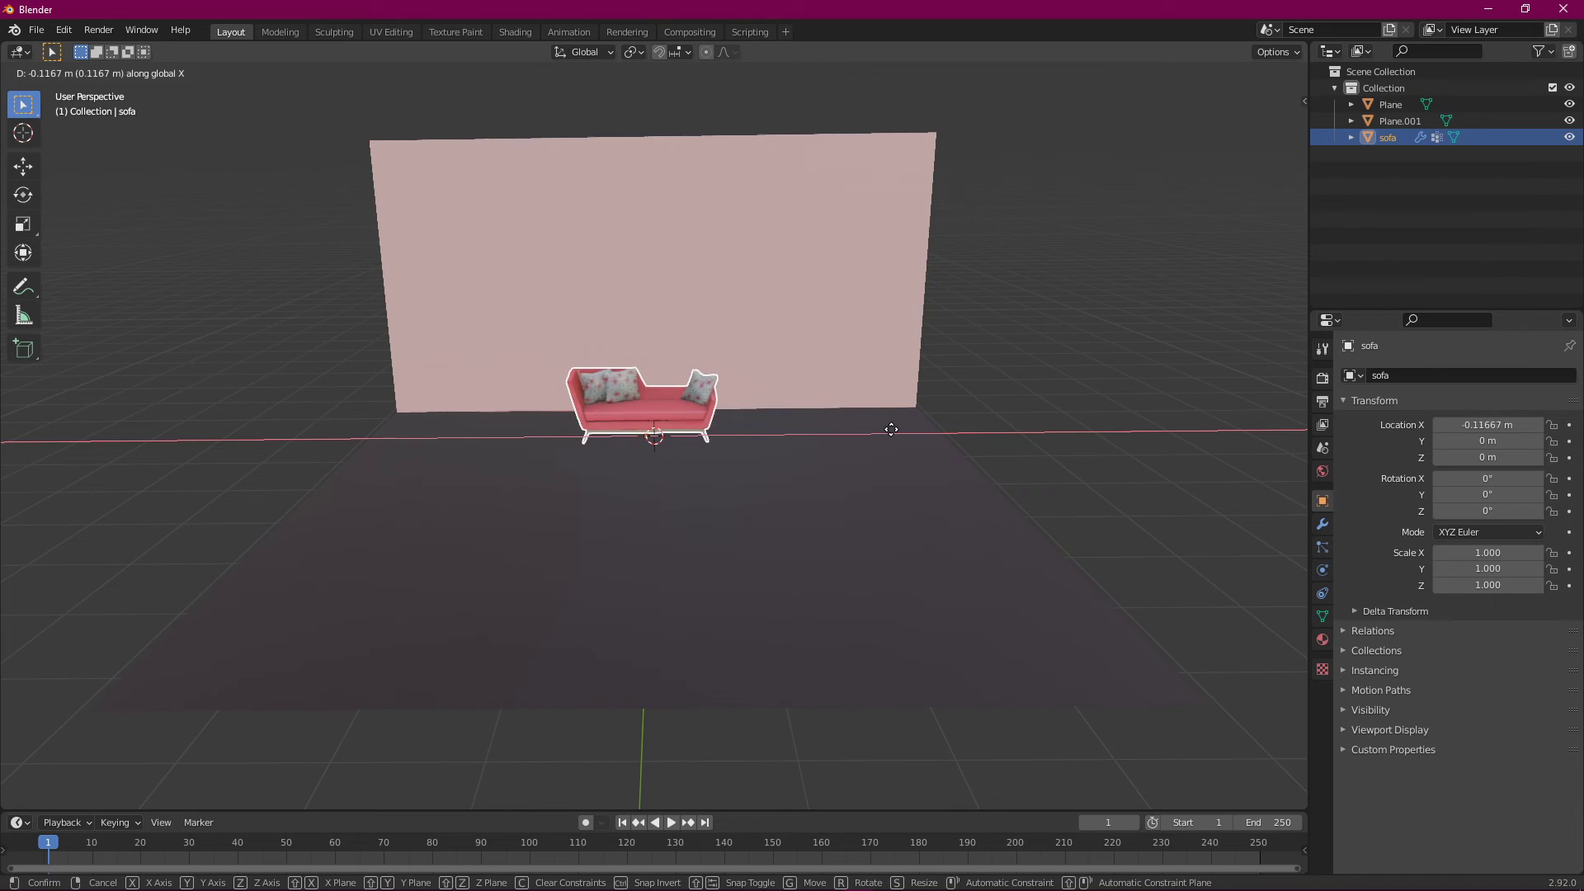
key(y)
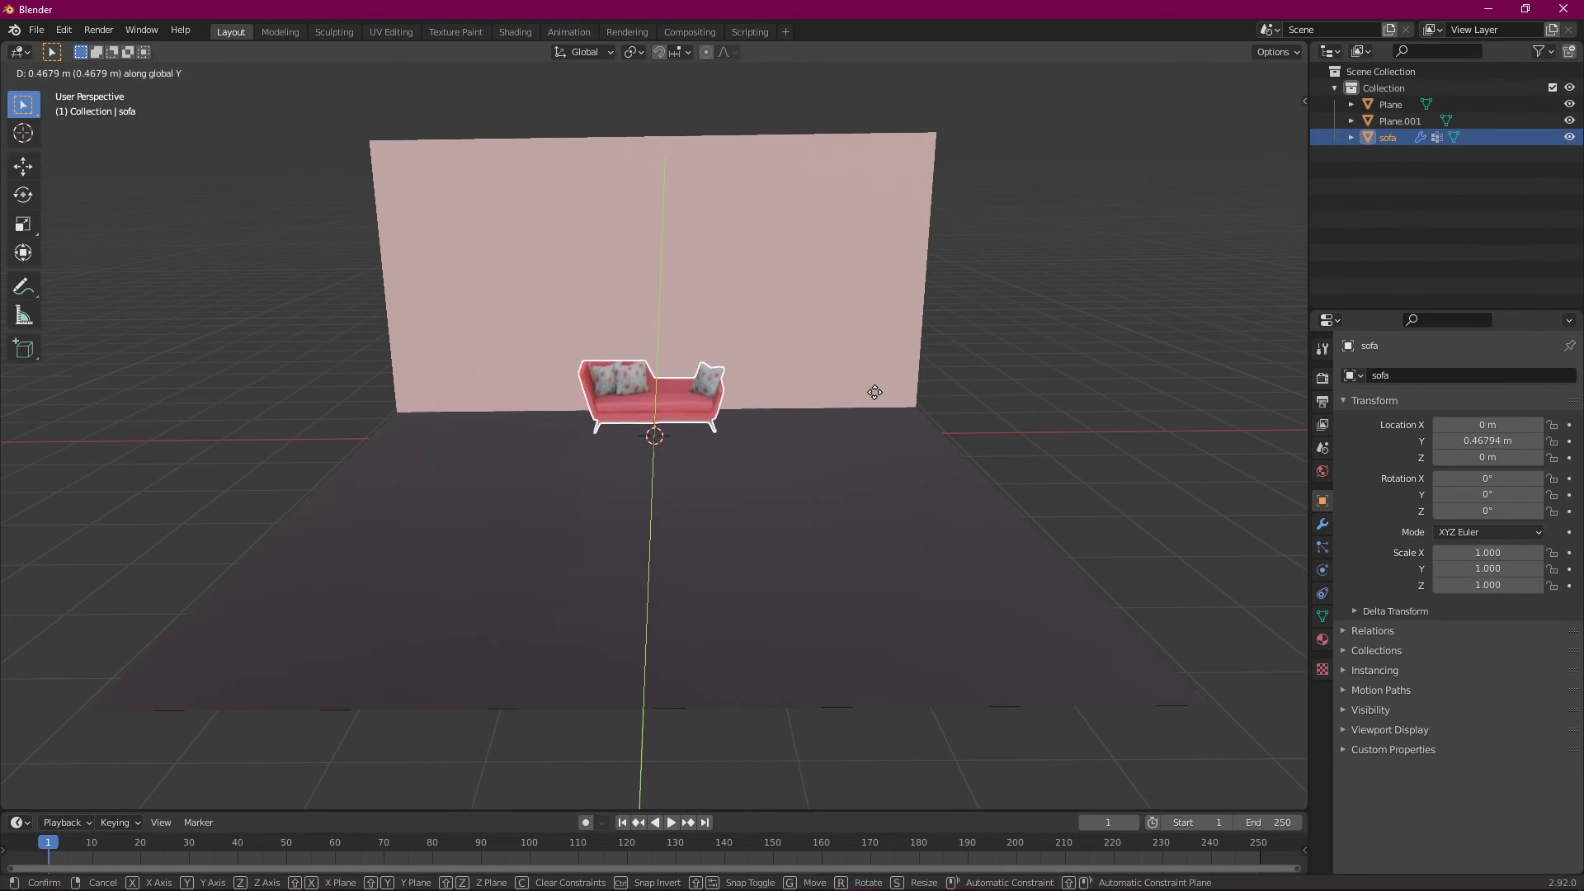
click(866, 406)
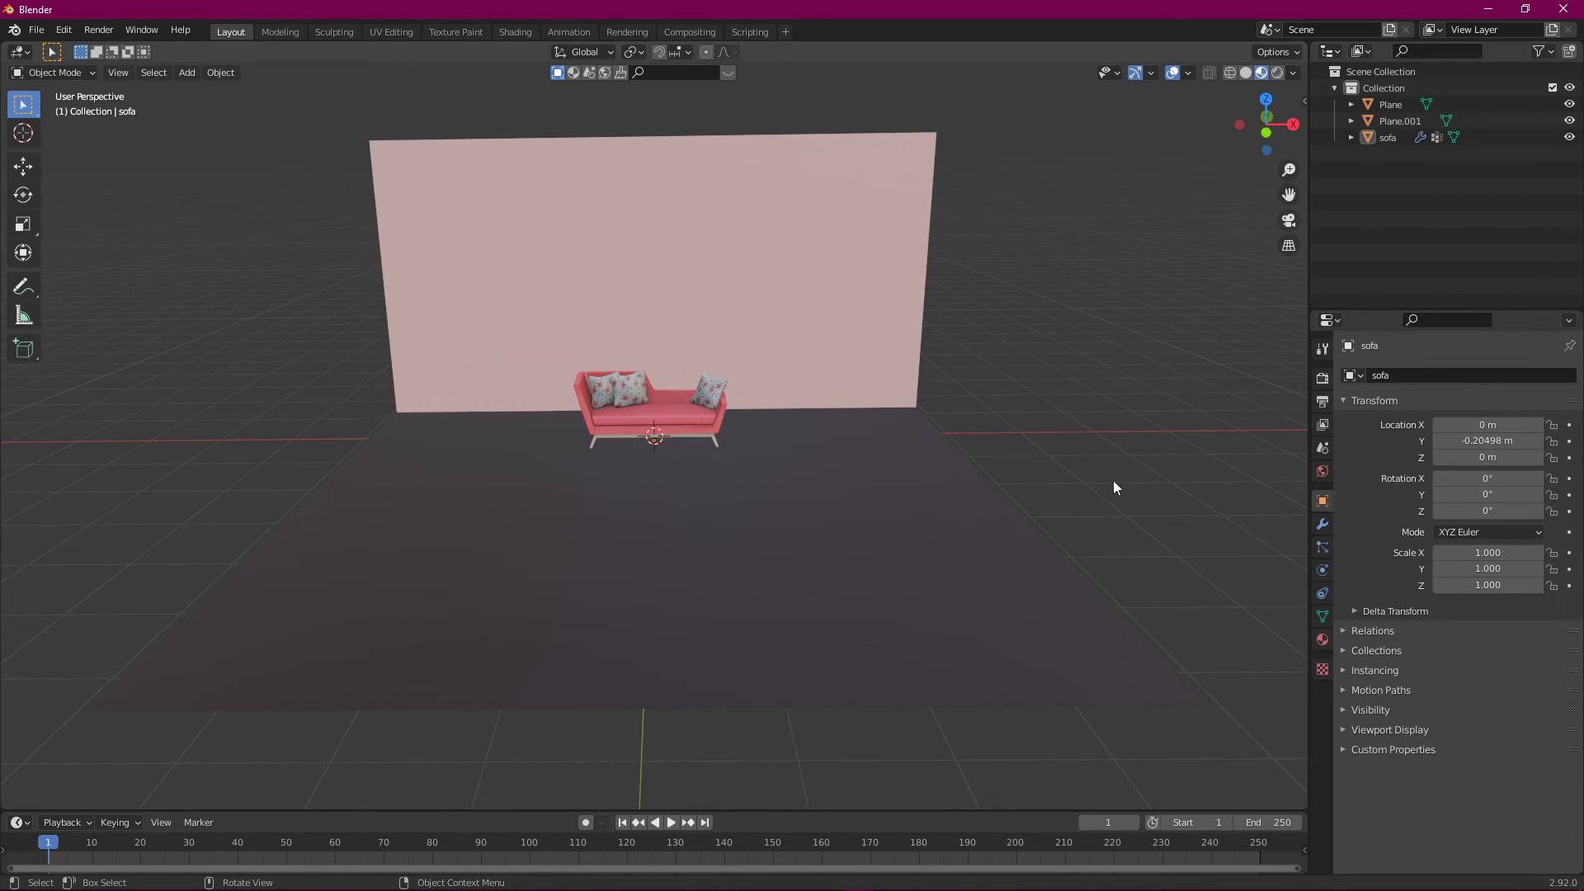
middle_drag(1195, 491, 1086, 514)
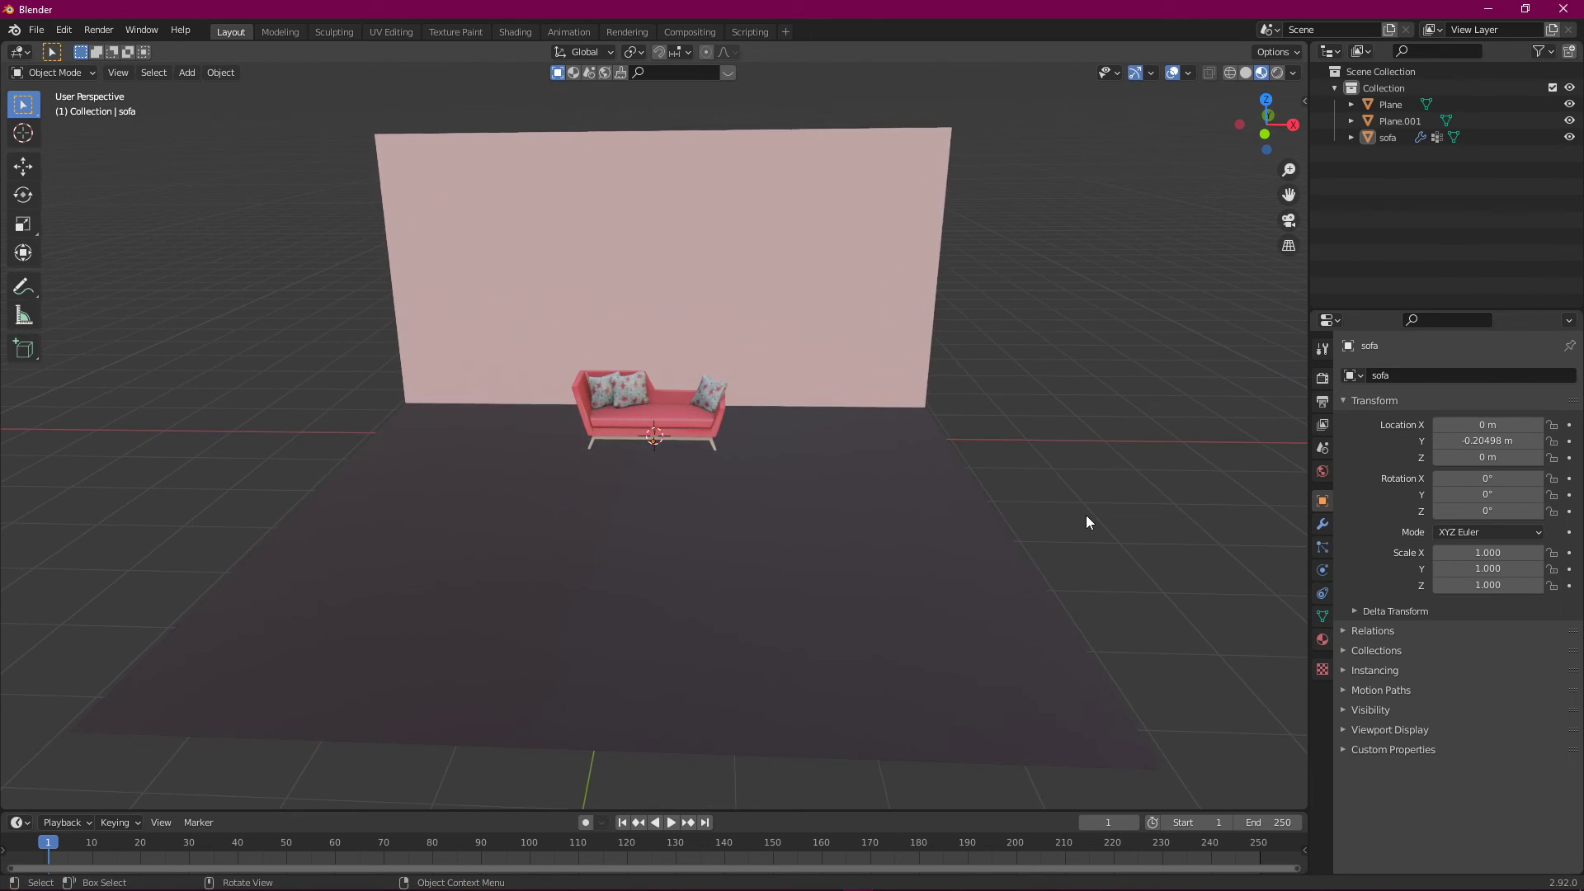